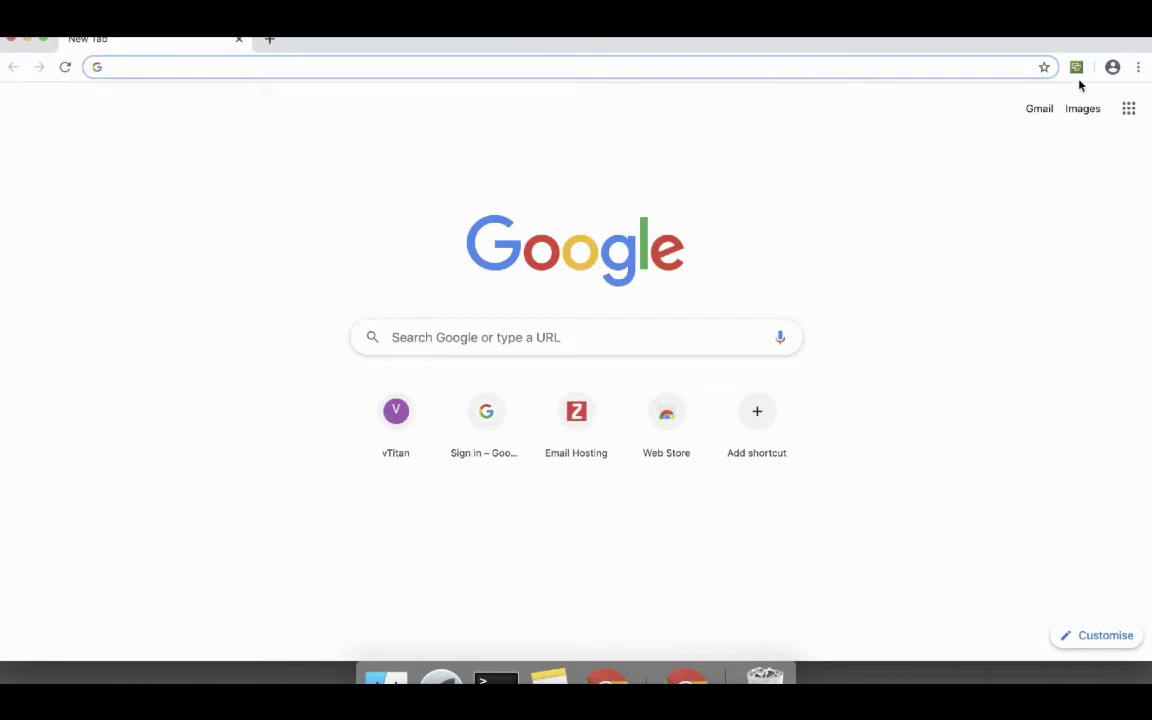
Step: Launch the Site24x7 Web Transaction Recorder extension with the site24x7.com data center and begin a new transaction
click(1077, 67)
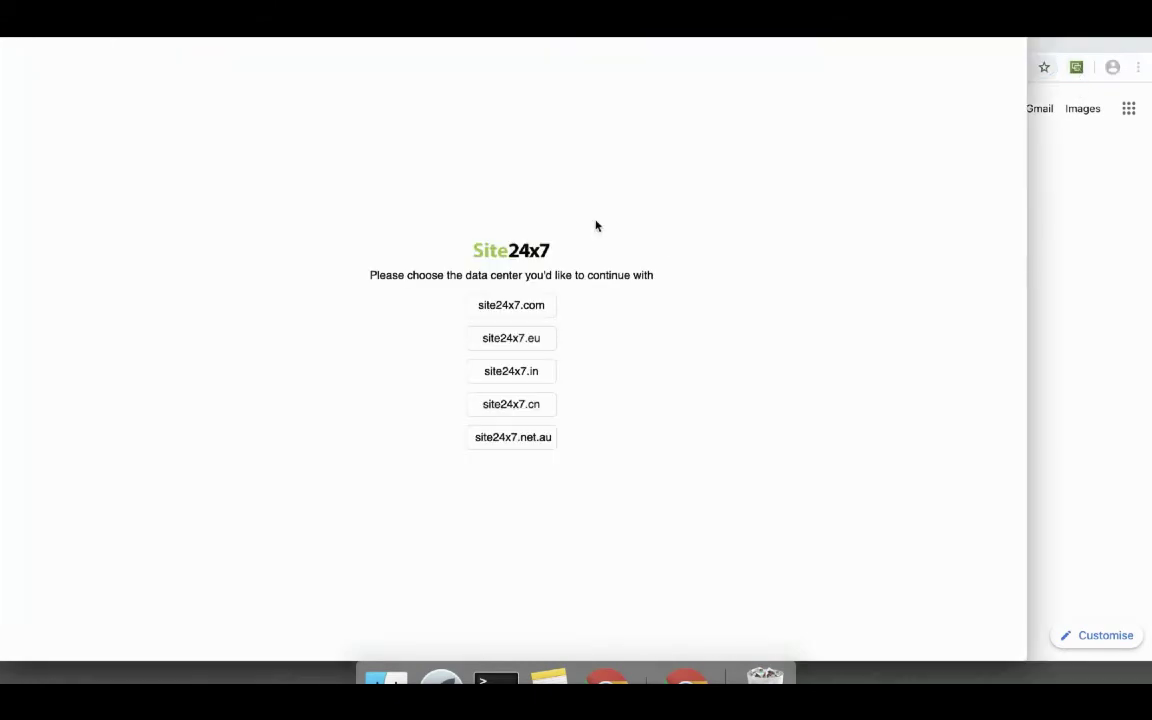
click(533, 305)
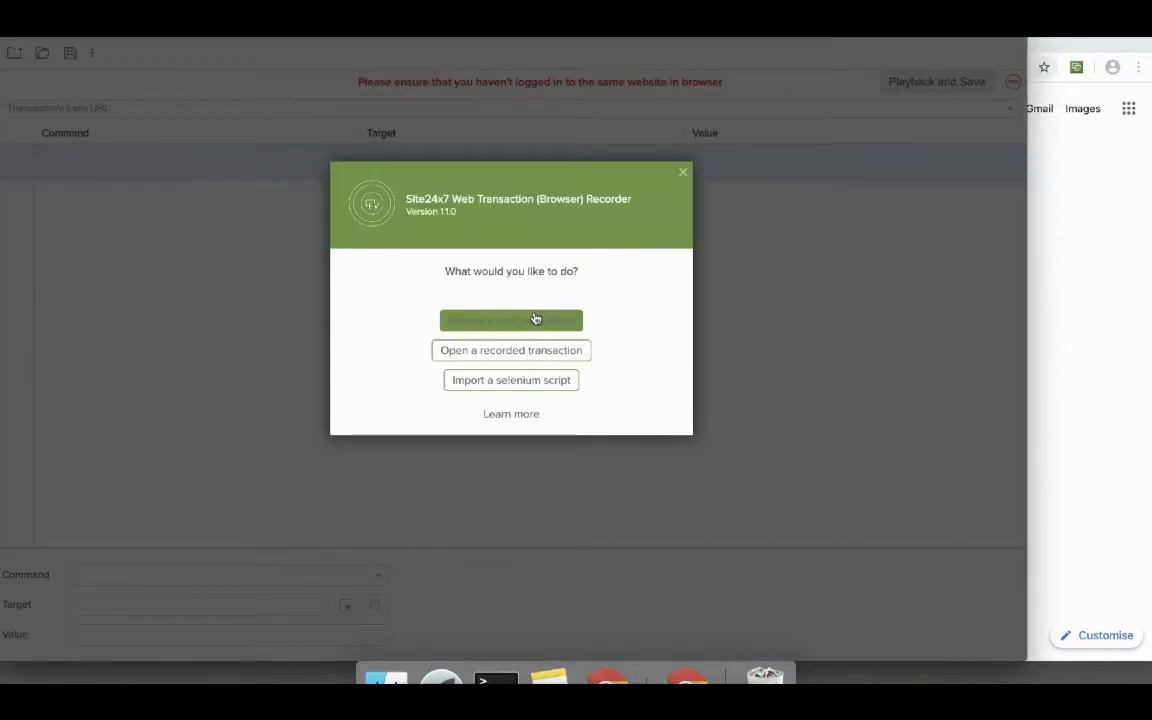
click(517, 324)
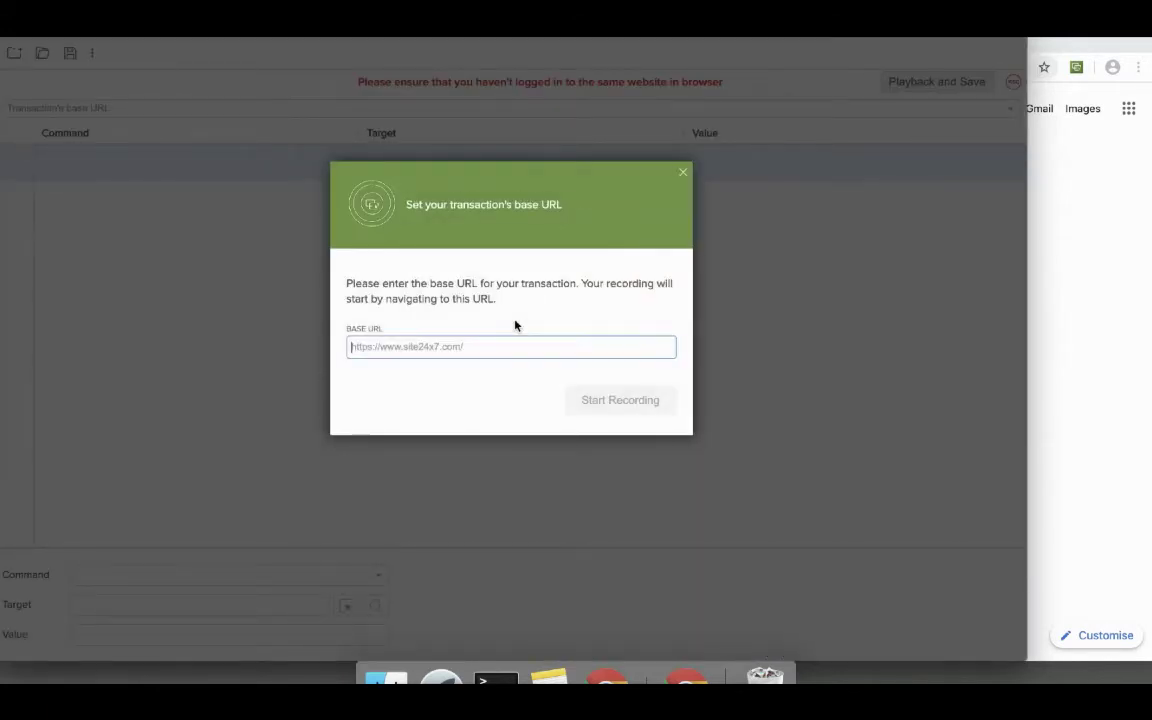
Step: Load vtitan.com in the separate browser window and copy its full address
key(ctrl+Up)
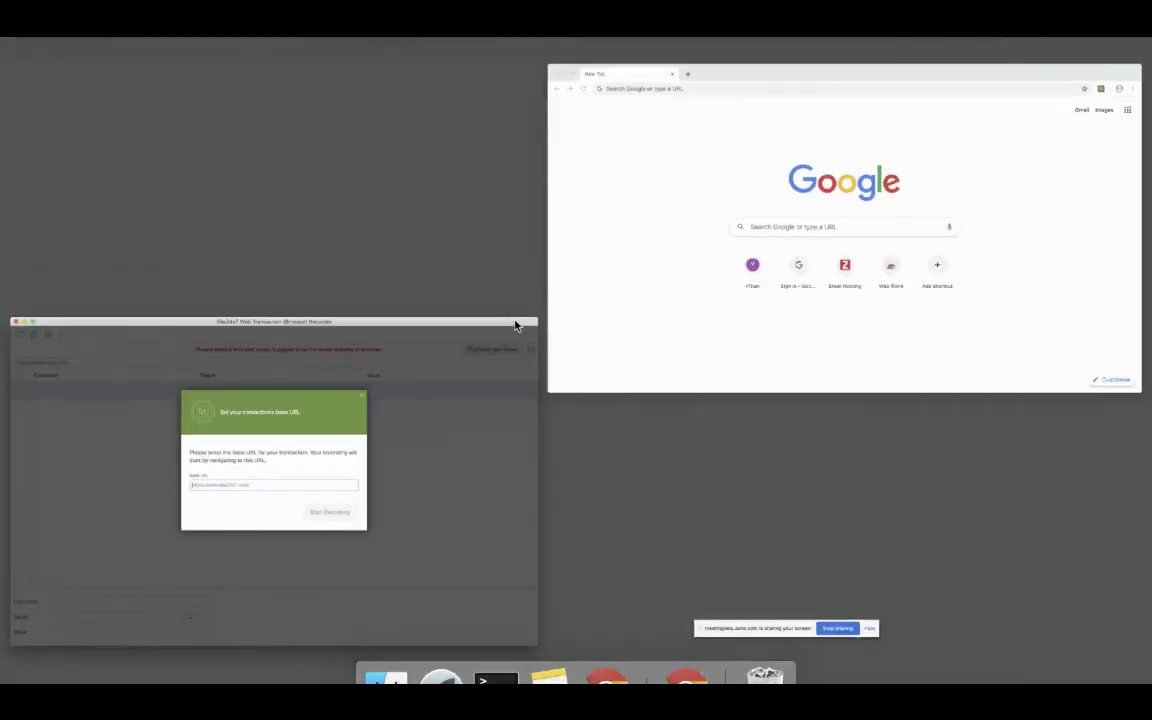
click(703, 130)
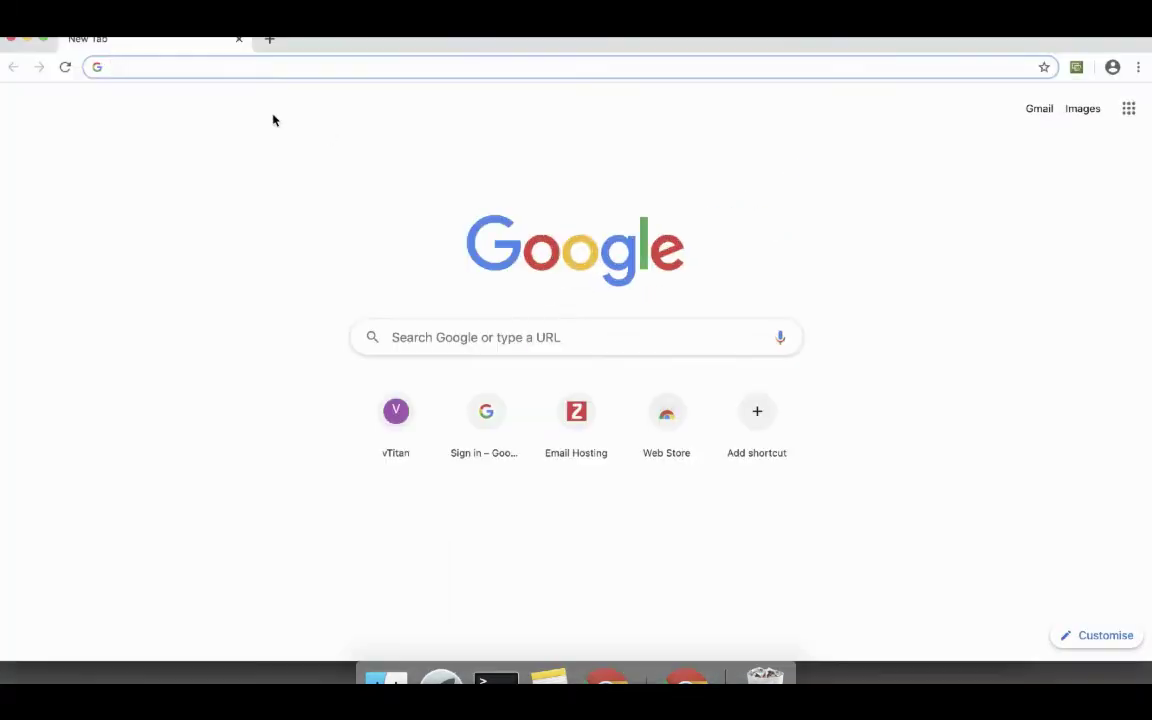
text(vtitan.com)
key(Return)
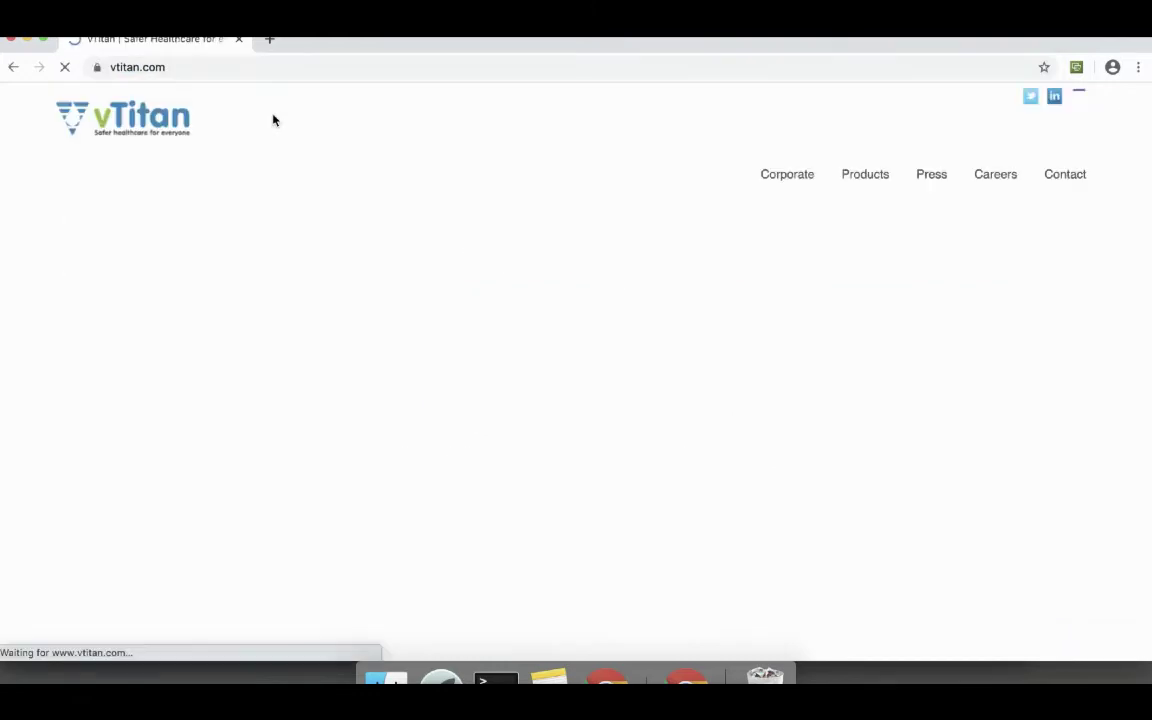
click(225, 72)
key(super+c)
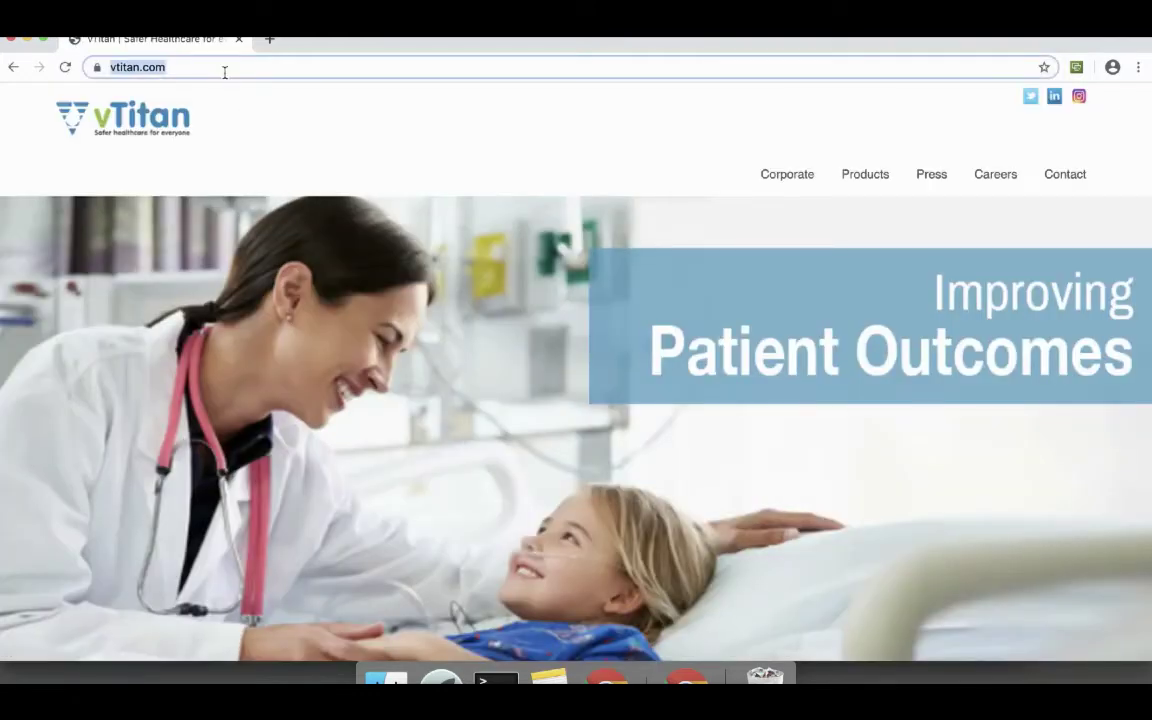
key(ctrl+Up)
click(244, 188)
click(386, 343)
key(super+v)
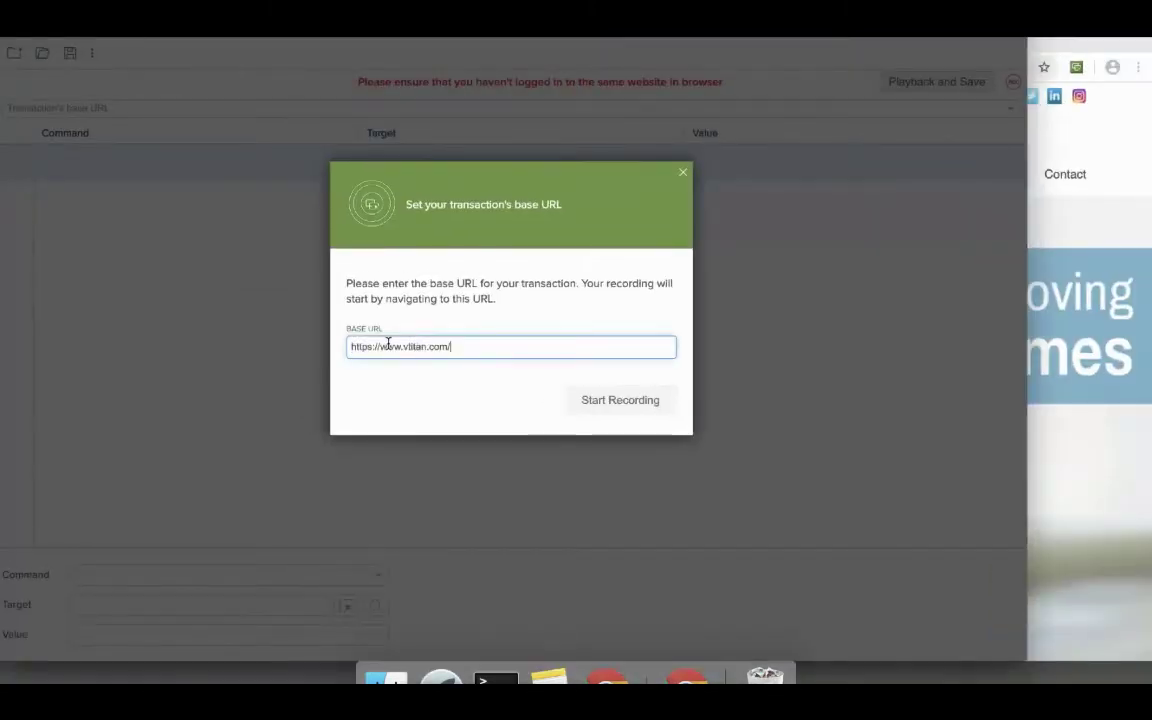
click(641, 408)
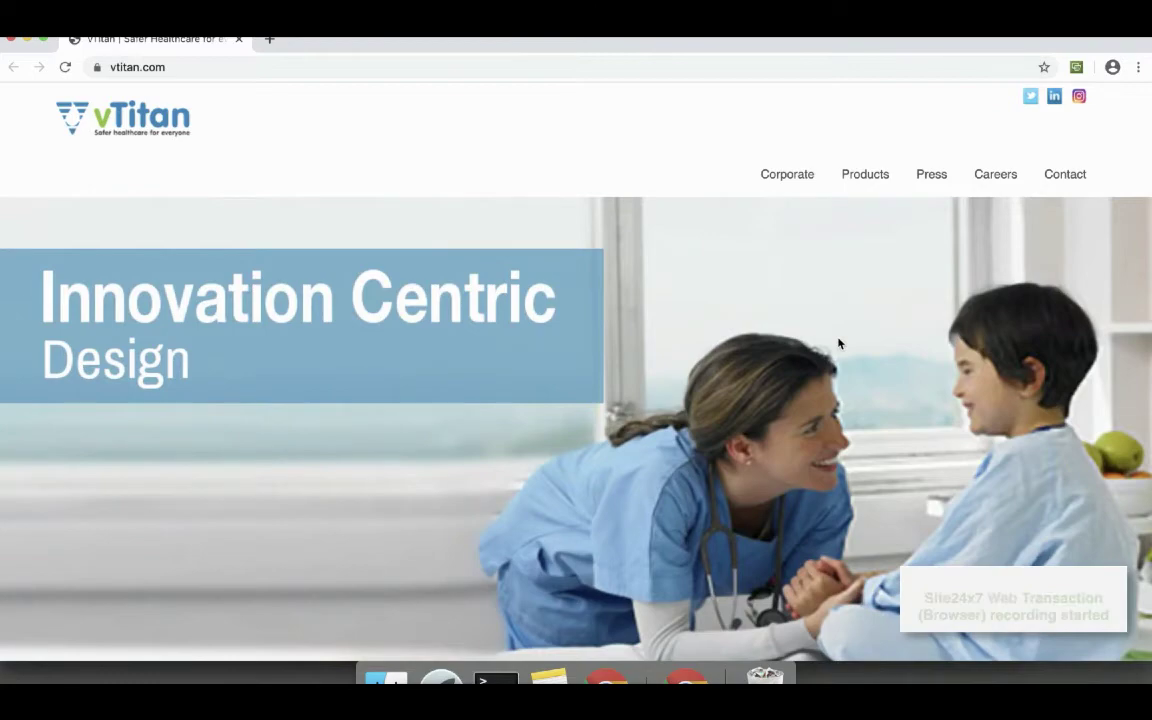
Step: Record visits to the vTitan site's Corporate page, its Advisors section and the Press page
click(783, 178)
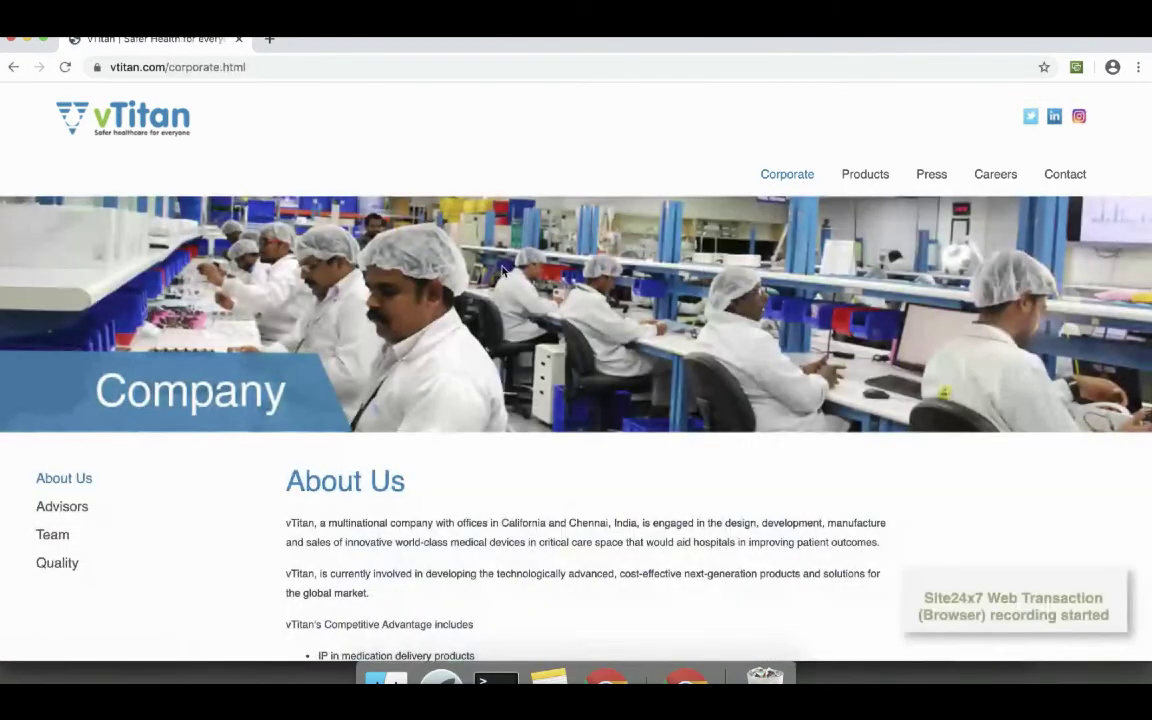
click(42, 508)
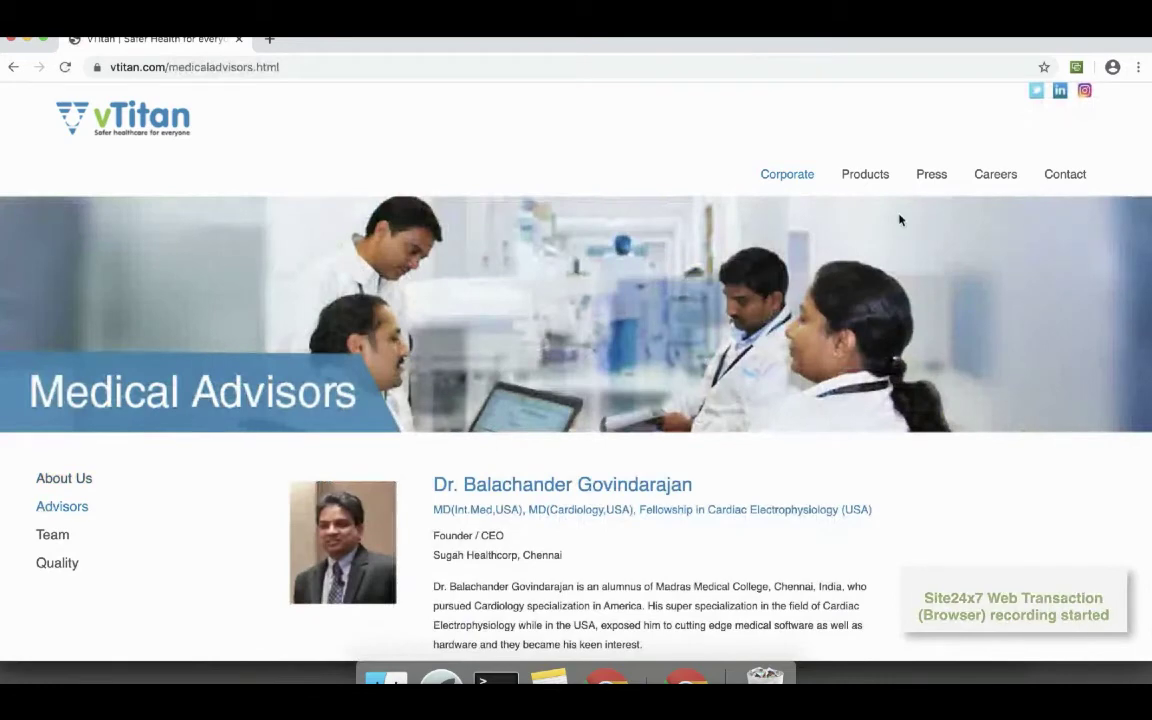
click(932, 180)
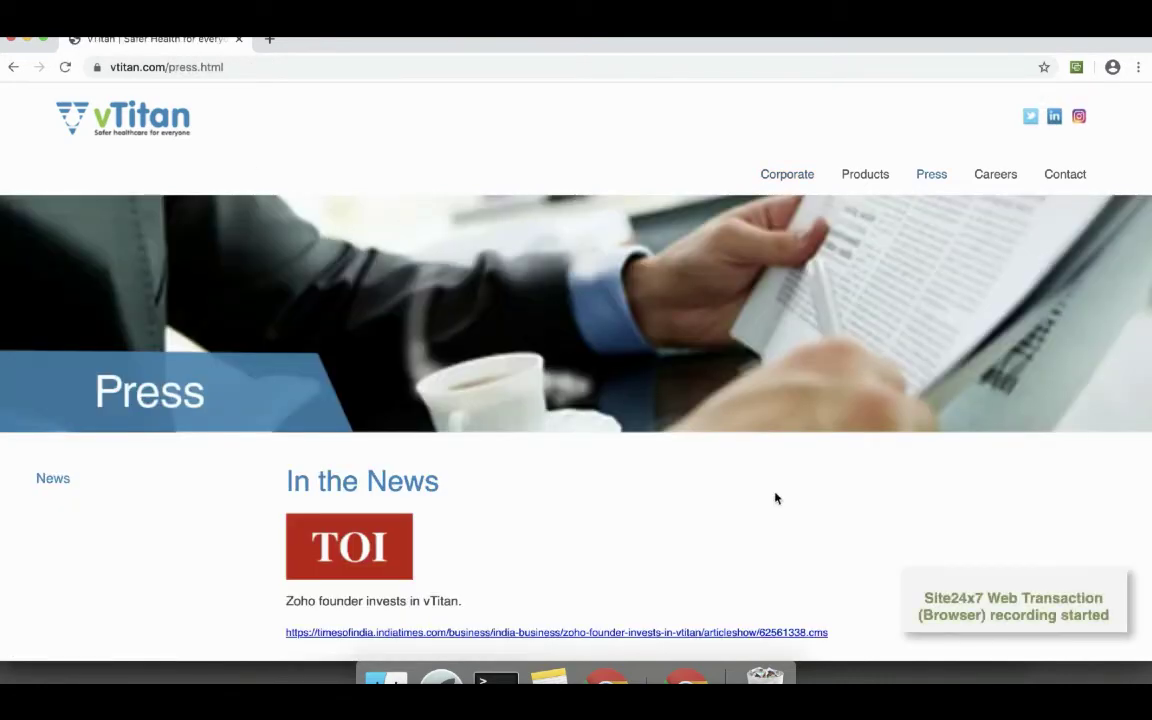
Step: Return to the recorder window, stop the recording and begin playback and saving of the transaction
key(ctrl+Up)
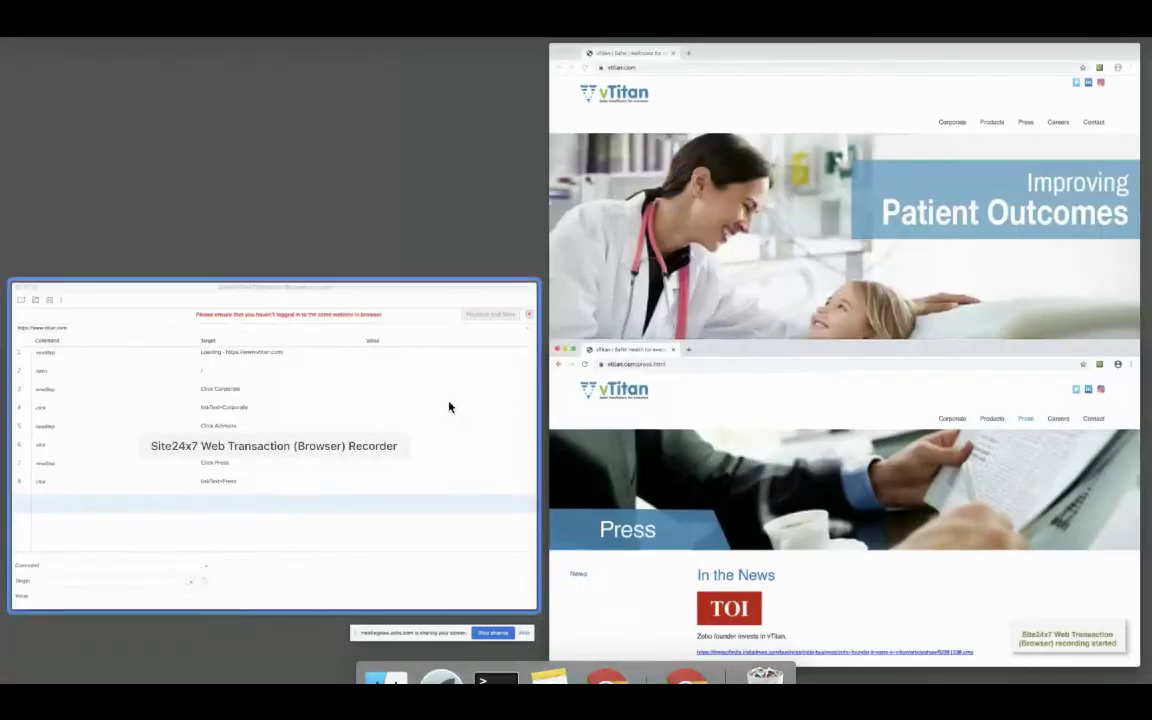
click(403, 360)
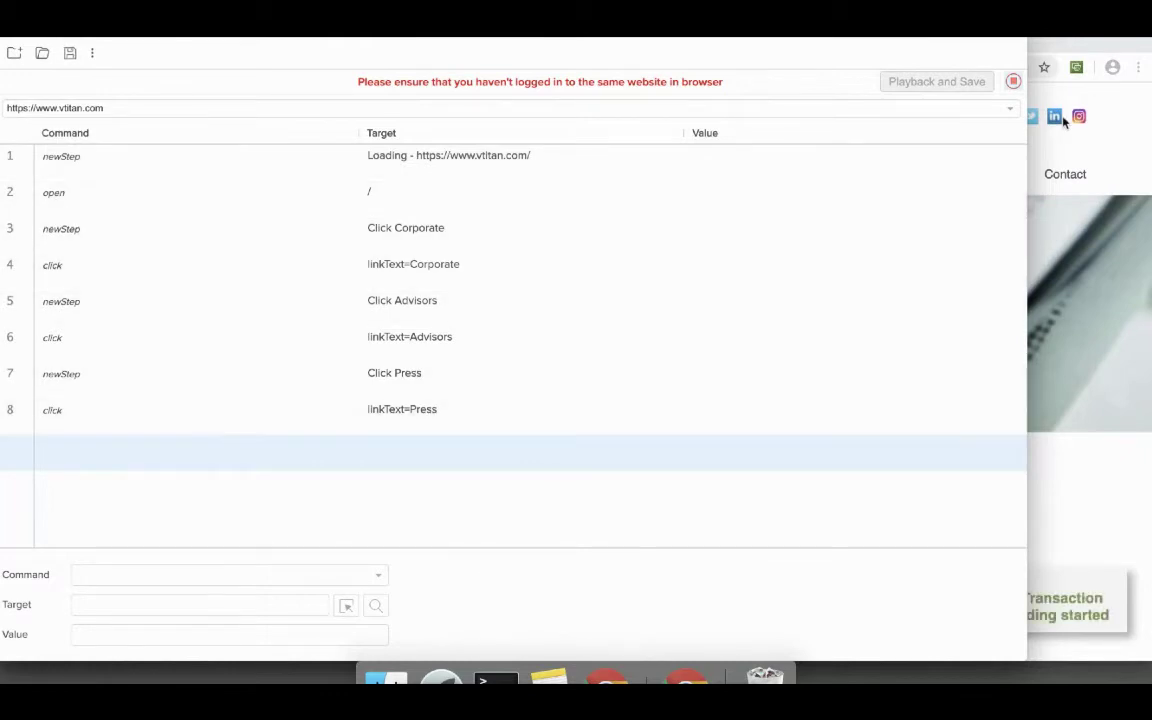
click(1011, 84)
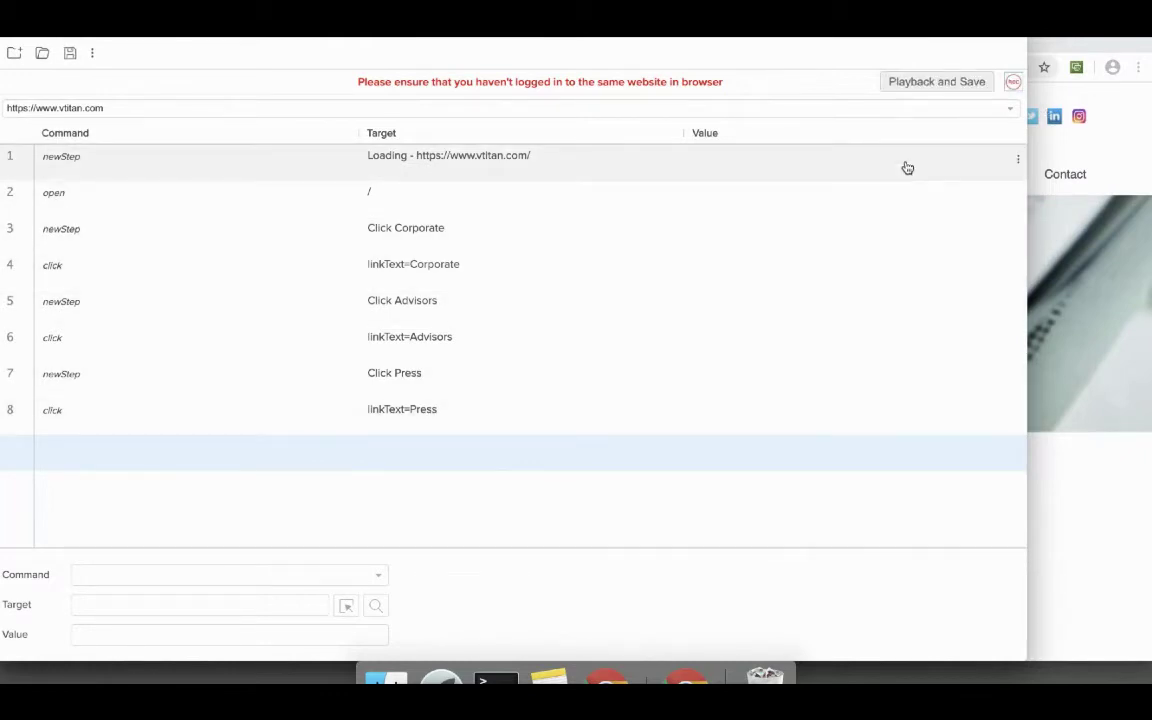
click(919, 88)
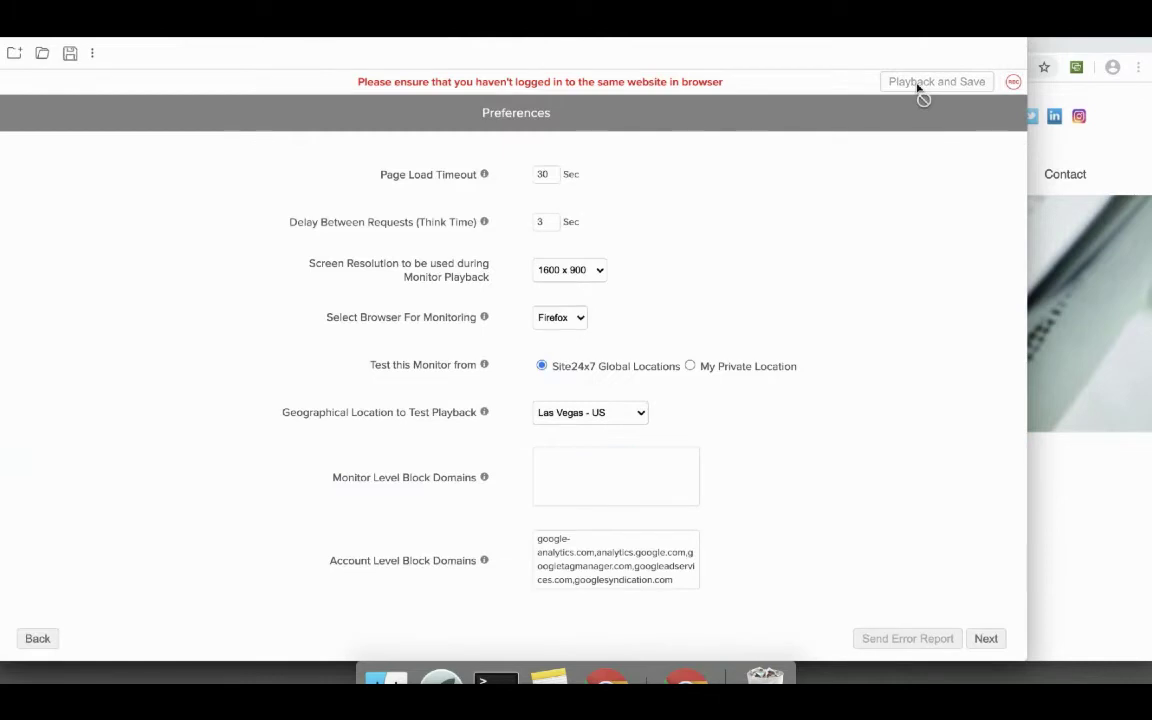
Step: Review the think time, browser and private location preferences, keep Firefox and Site24x7 Global Locations, and continue
click(548, 221)
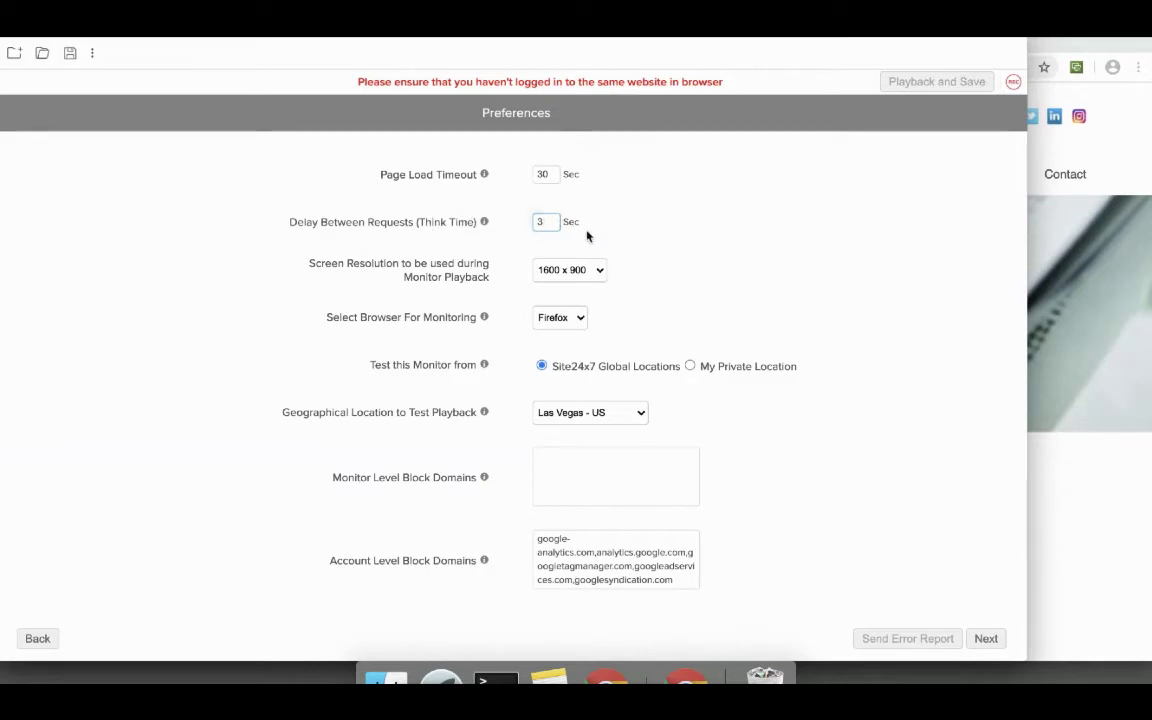
click(580, 319)
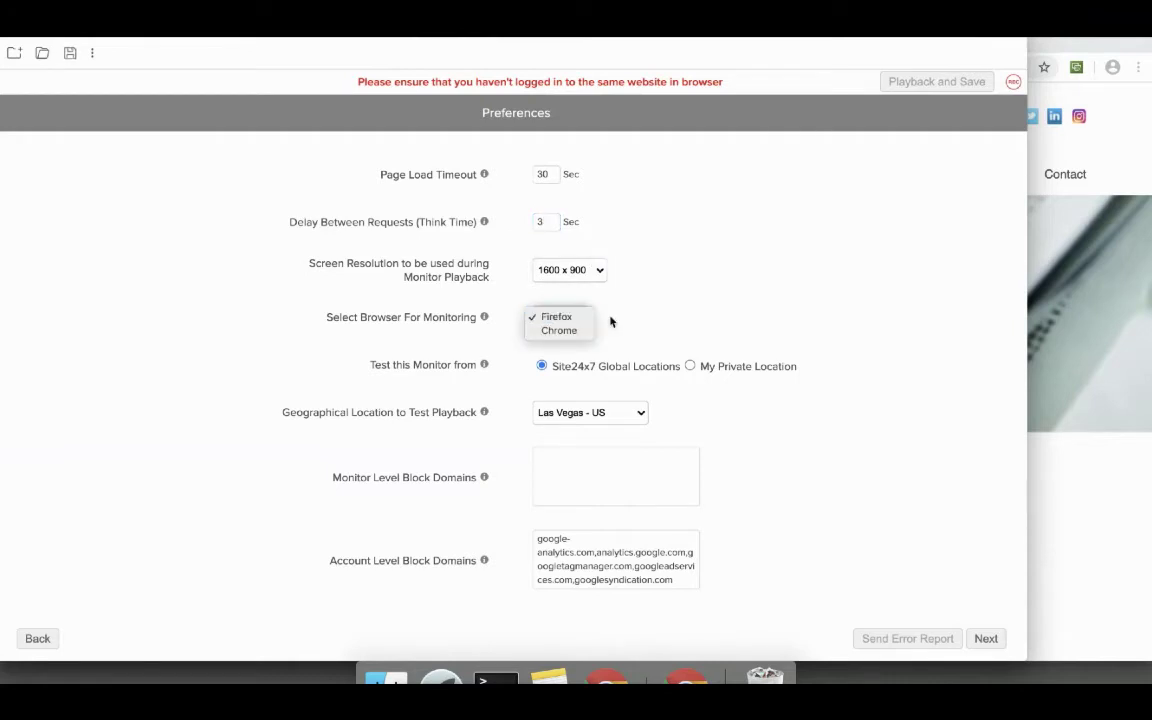
click(612, 321)
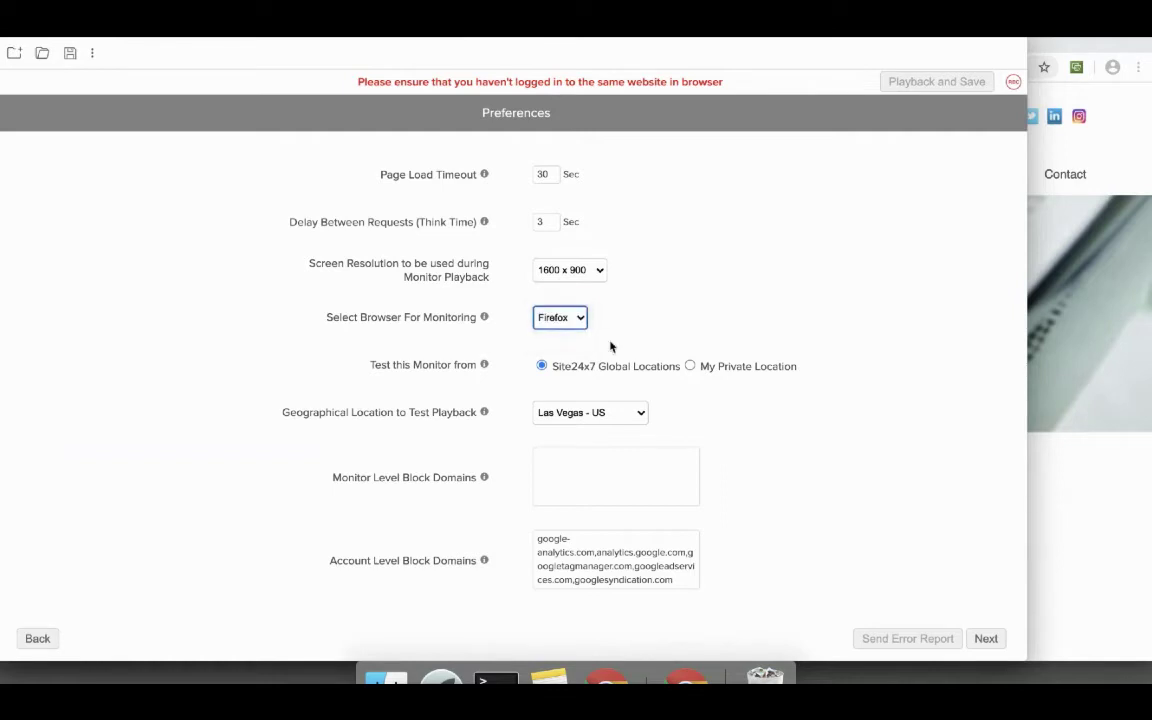
click(572, 370)
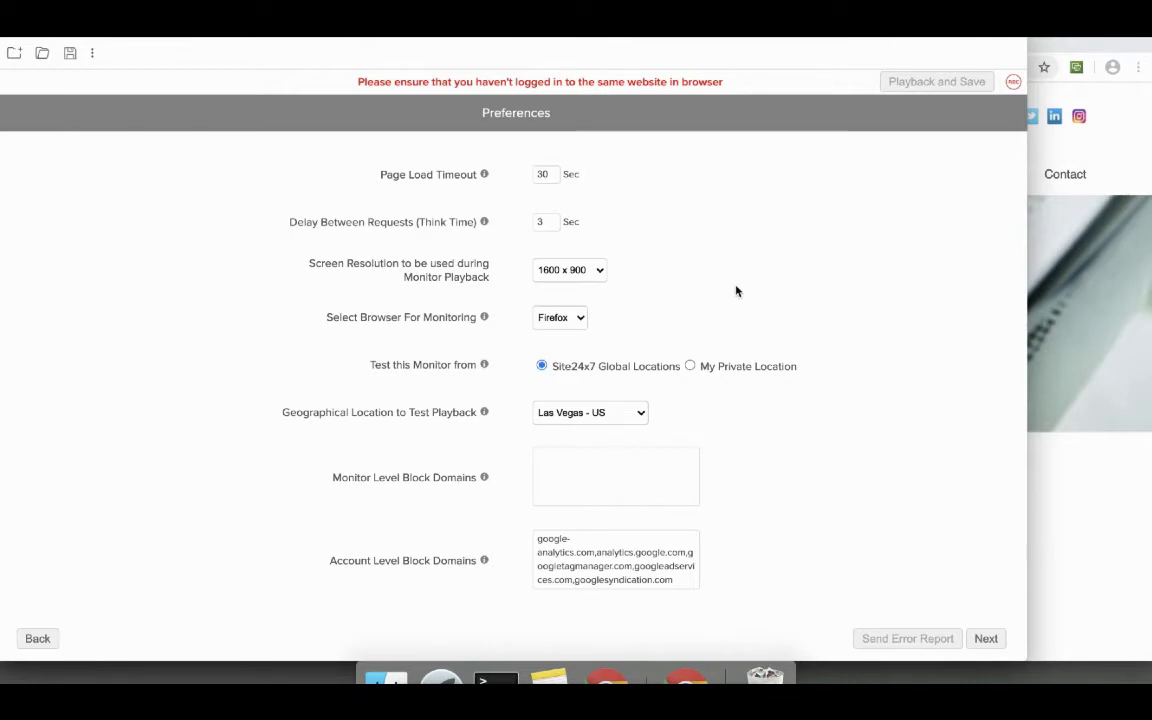
click(690, 367)
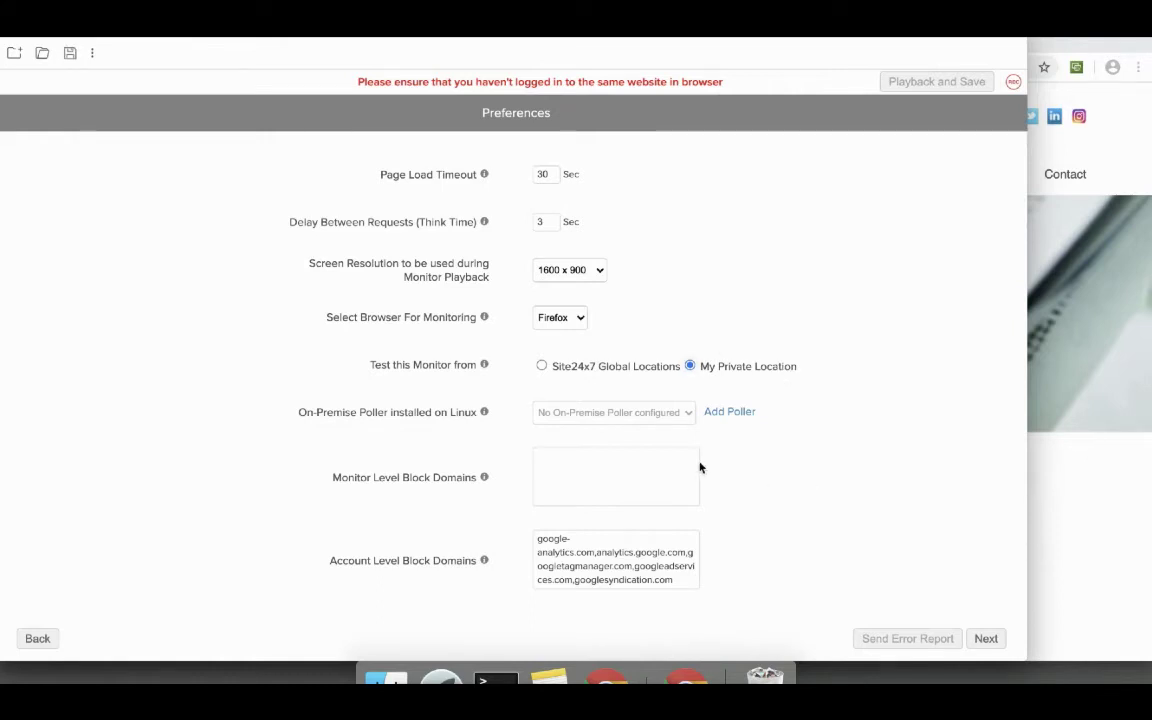
click(541, 367)
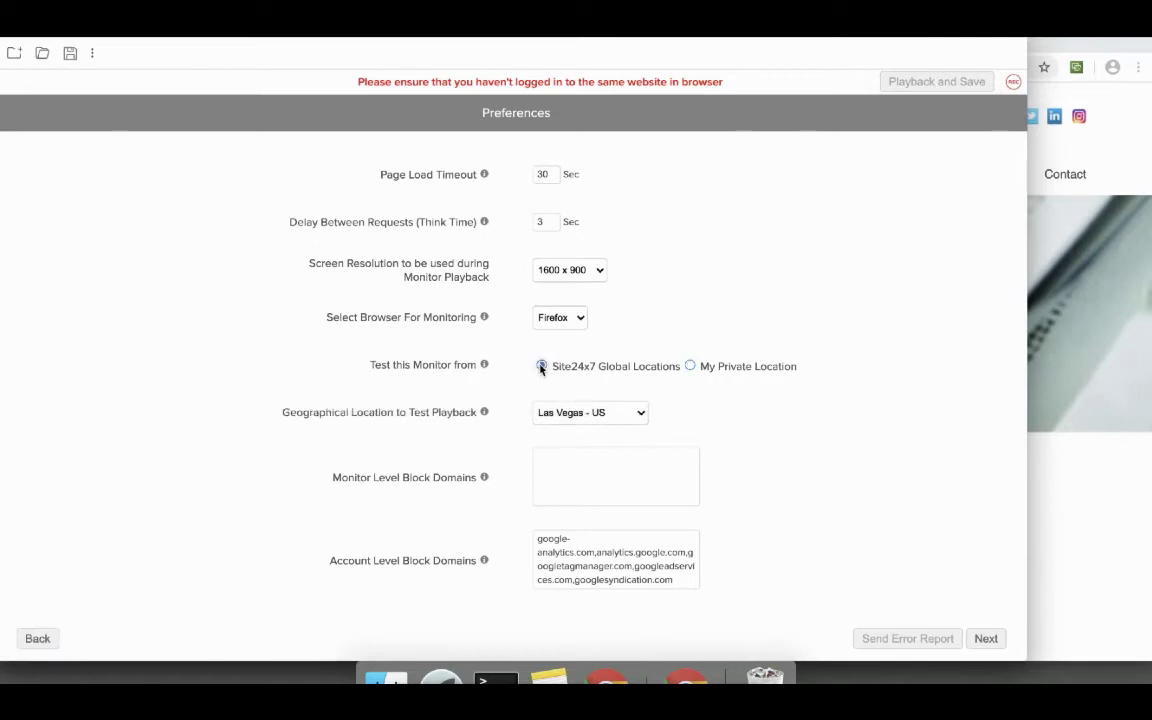
click(988, 639)
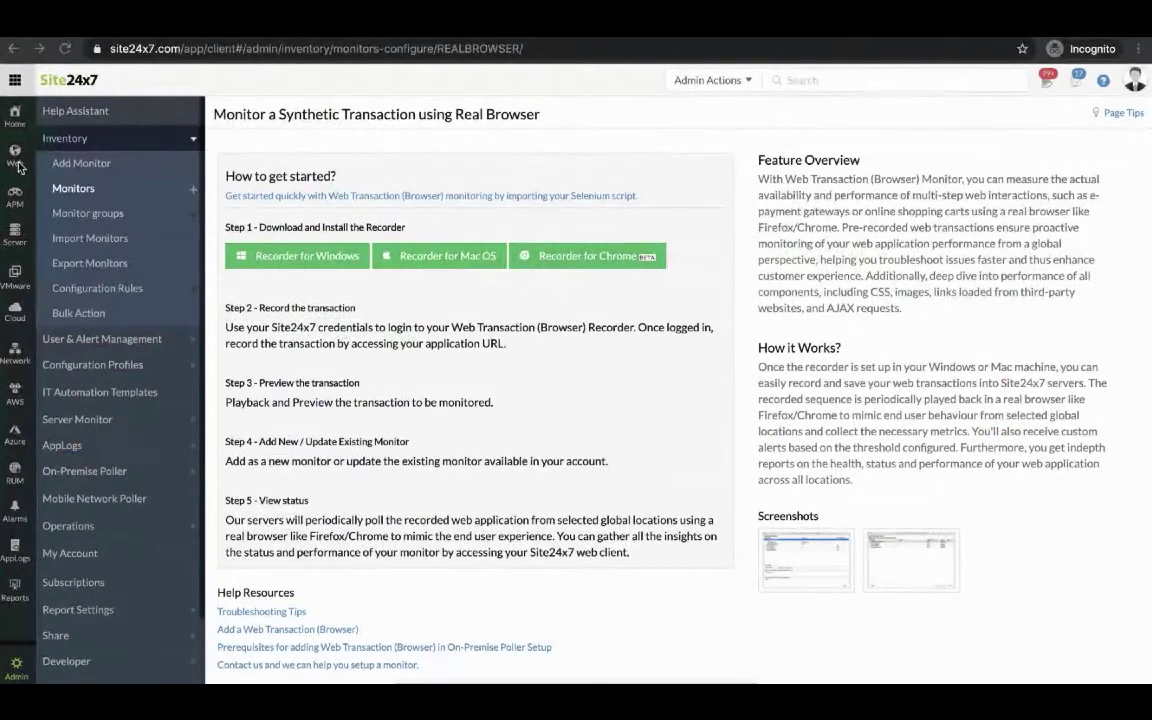
Step: Switch to the Site24x7 web client and open the vTitan Web Transaction (Browser) monitor's summary
click(15, 152)
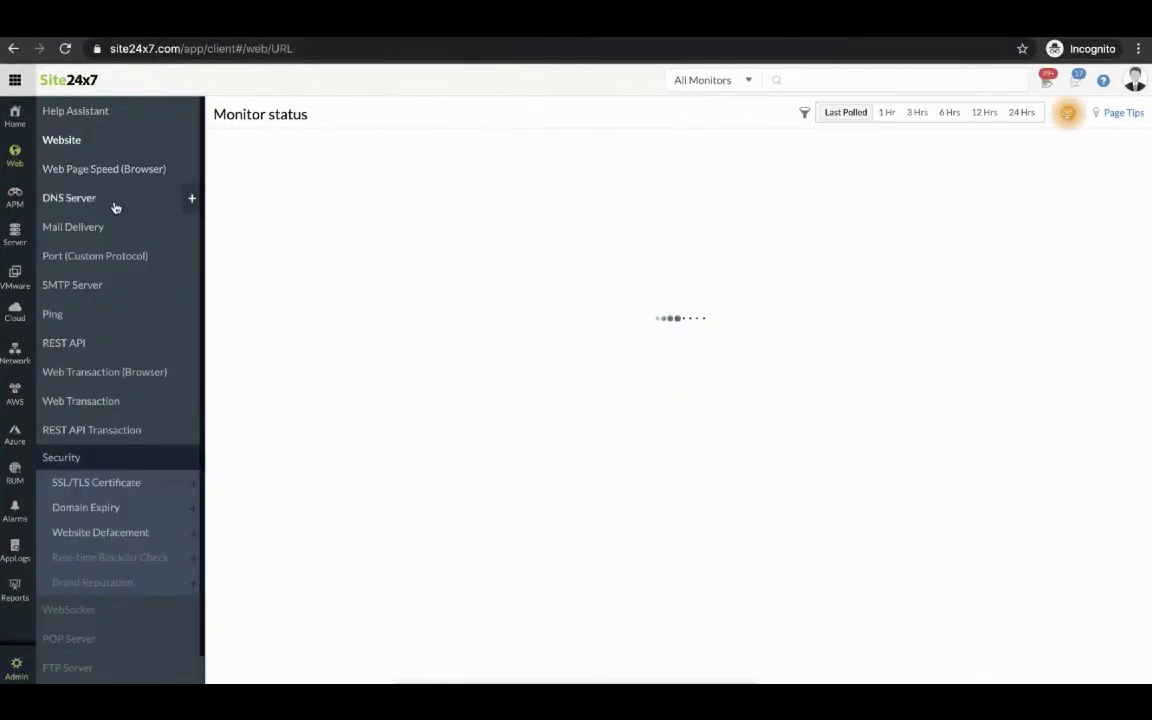
click(113, 374)
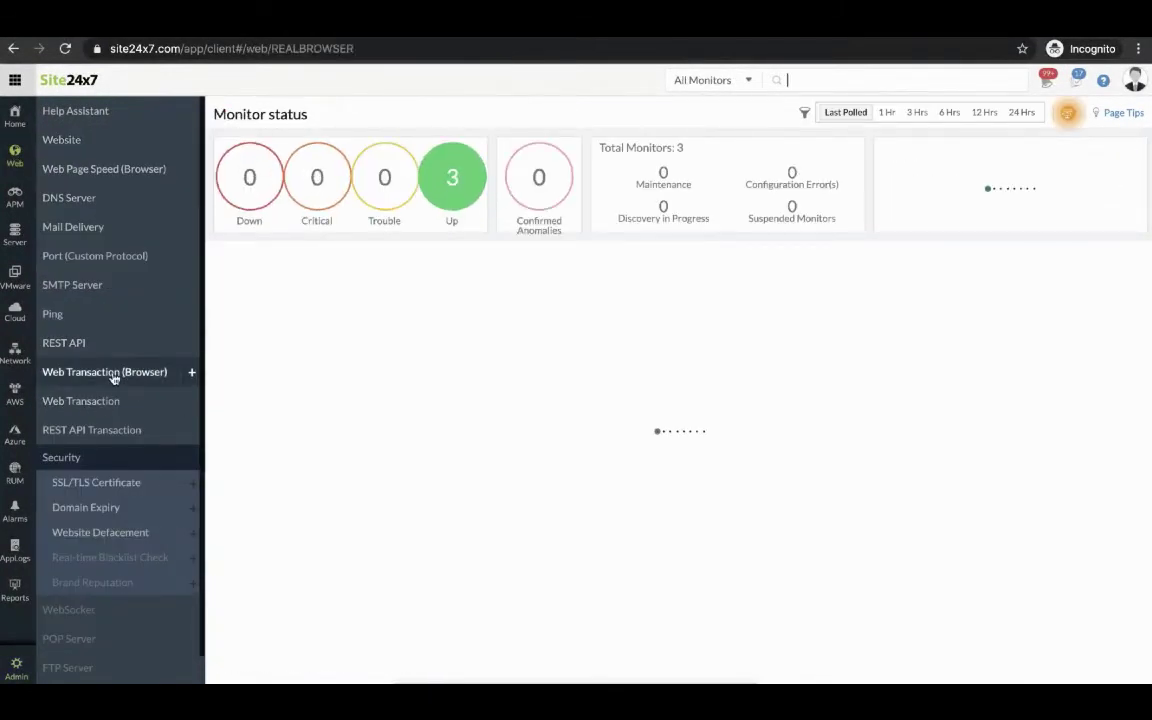
click(275, 335)
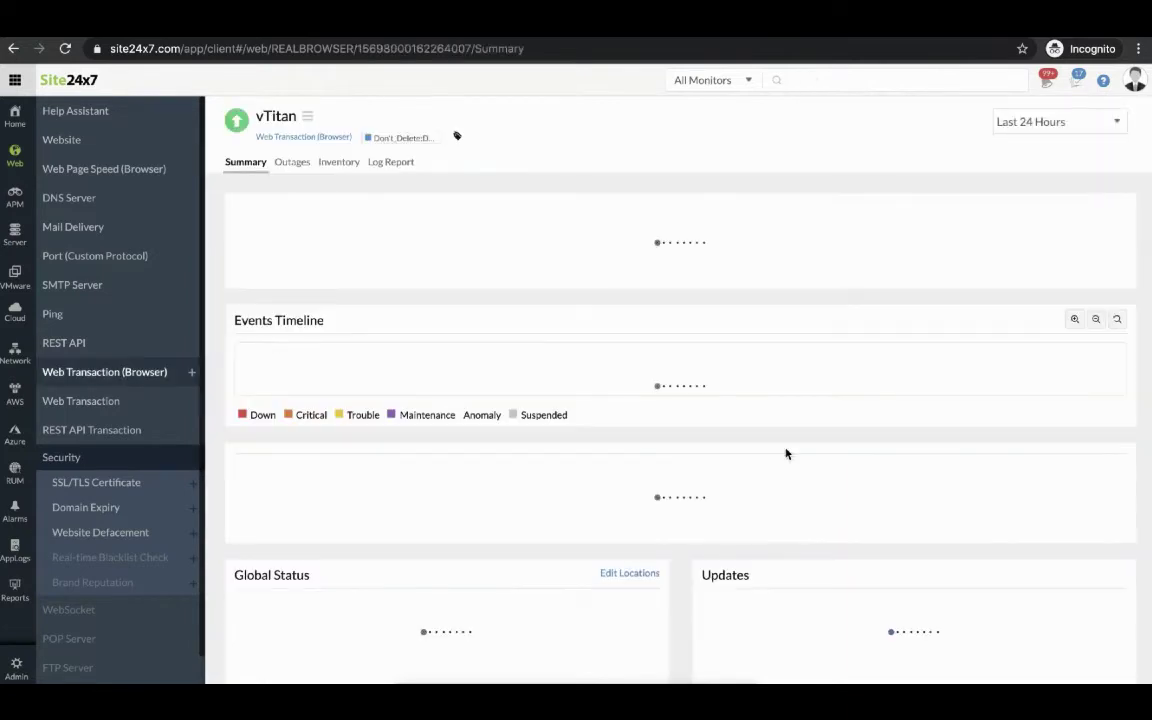
Step: Examine the vTitan monitor's transaction time chart, global status and page load times across all locations
scroll(1005, 481, down, 2)
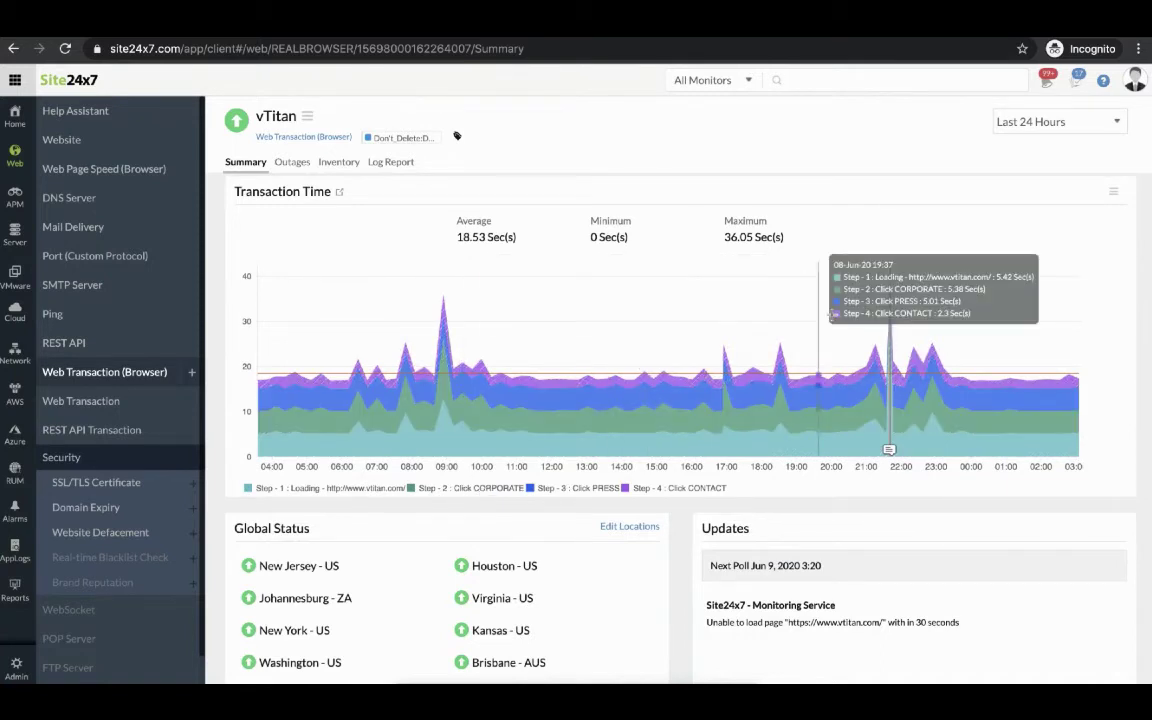
scroll(452, 573, down, 3)
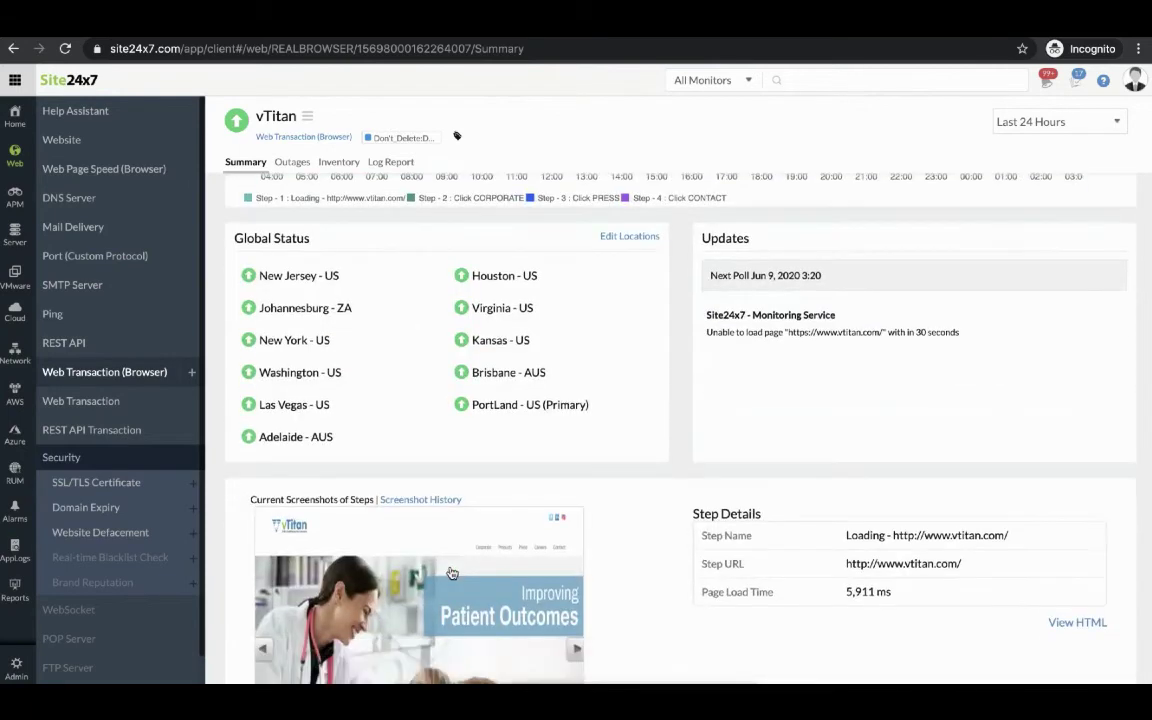
scroll(452, 573, down, 5)
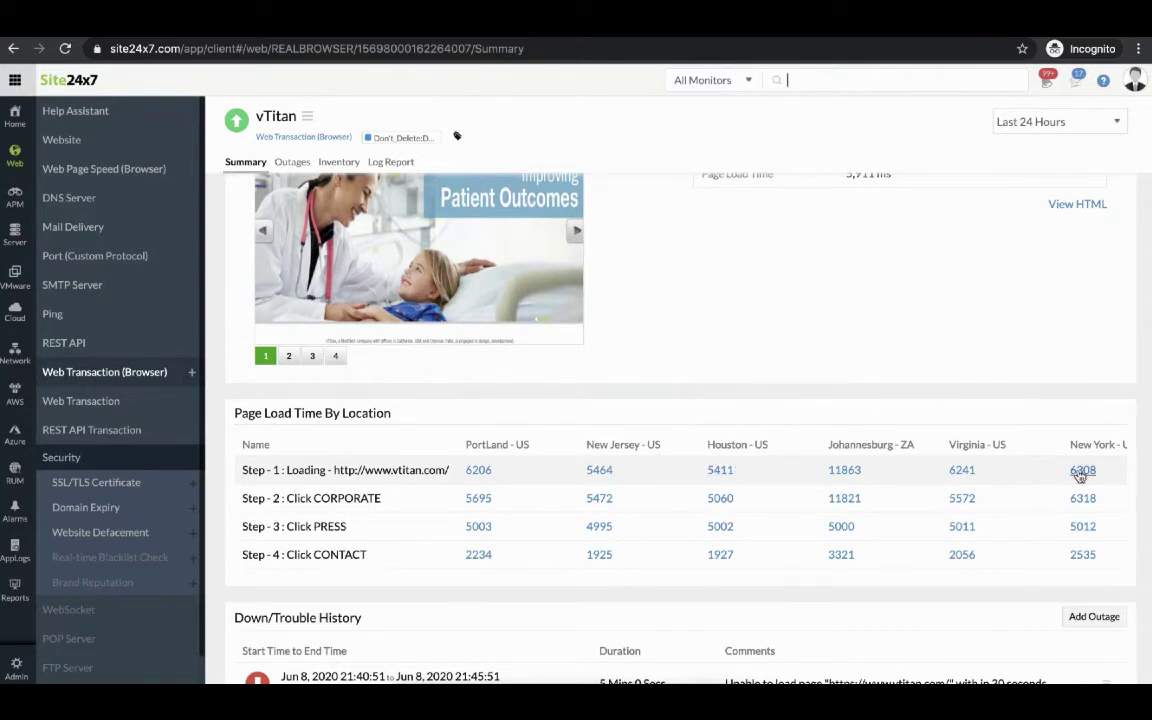
scroll(1078, 476, right, 1)
scroll(1078, 476, right, 5)
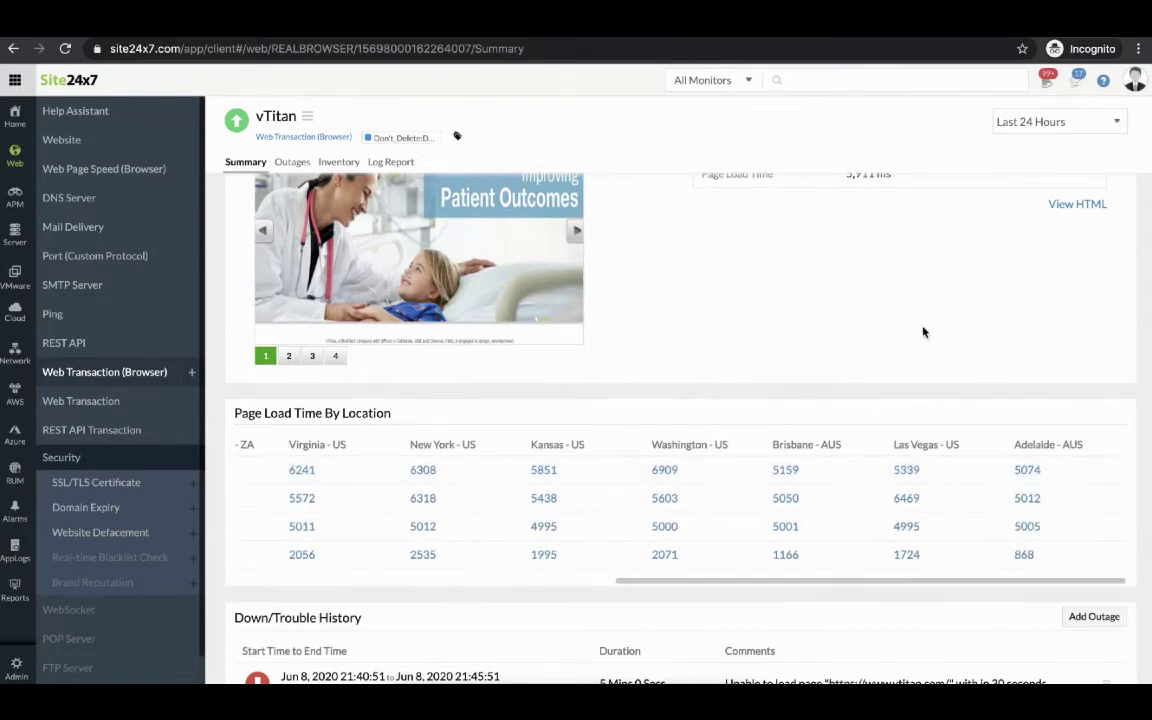
Step: View the current screenshots and step details for transaction steps 2, 3 and 4
scroll(923, 332, up, 1)
scroll(923, 332, up, 3)
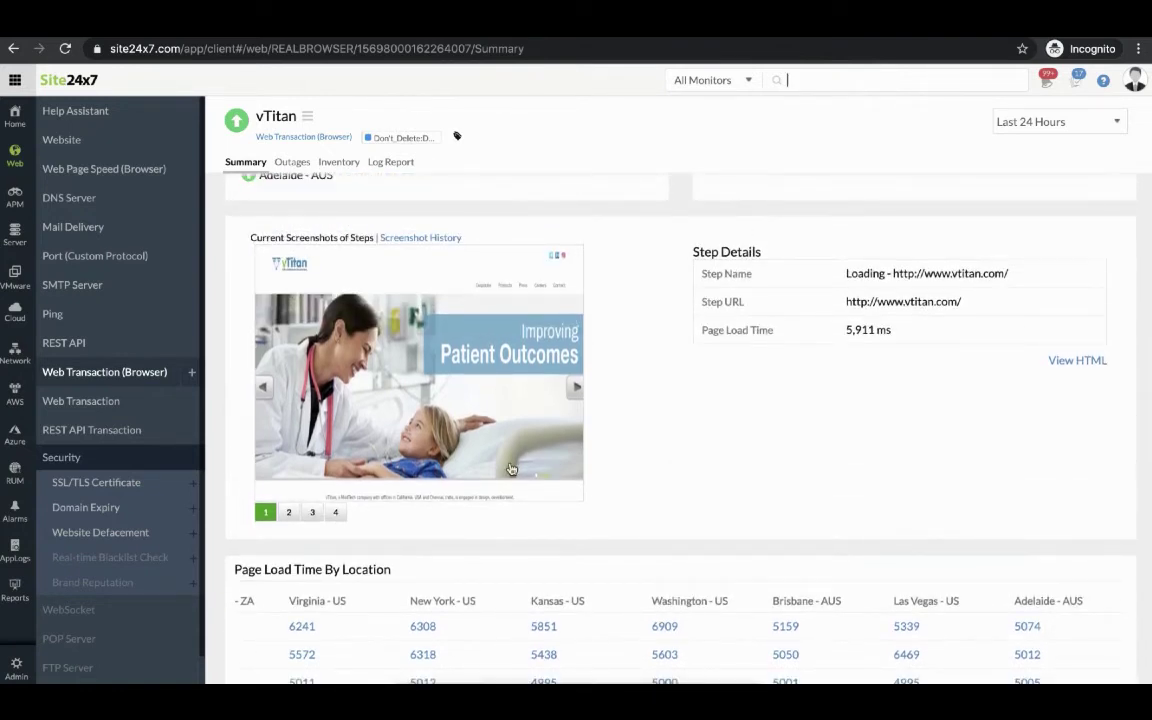
click(289, 512)
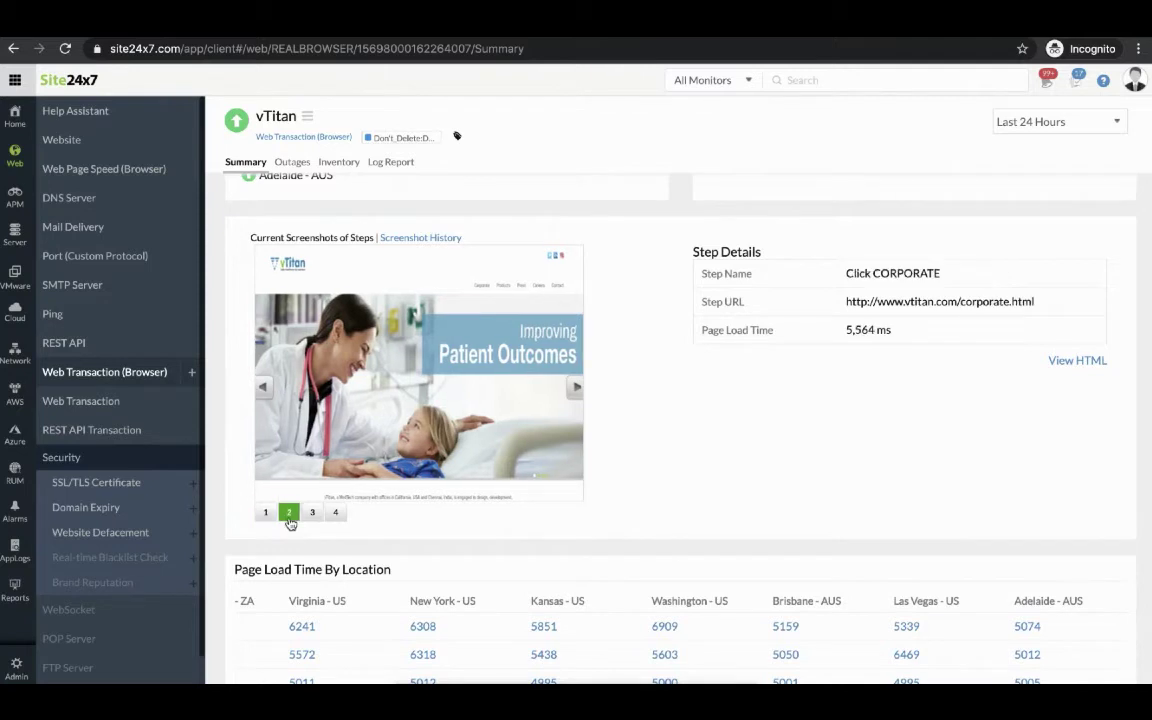
click(312, 512)
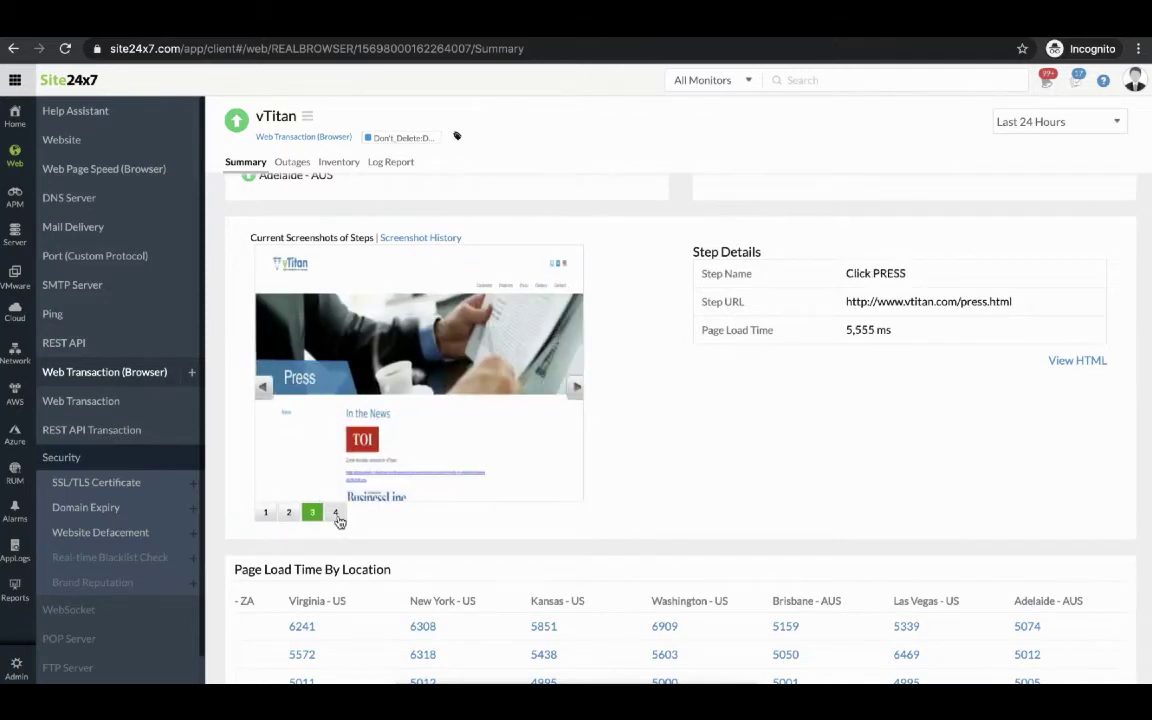
click(336, 513)
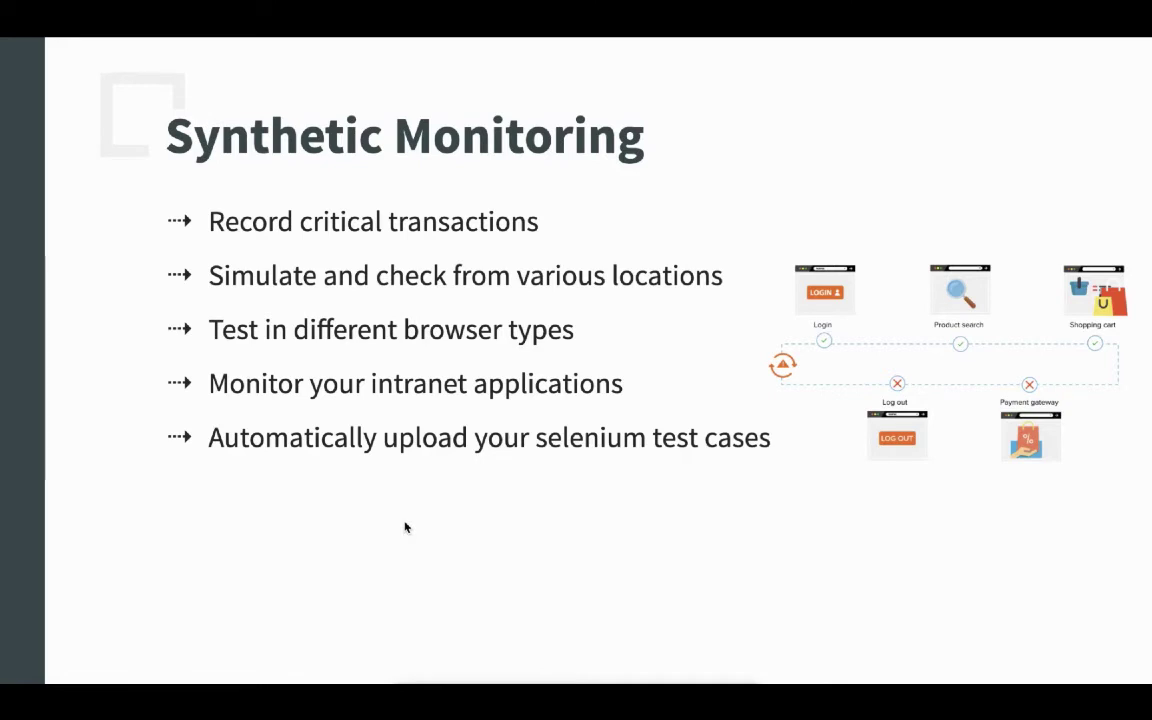
click(433, 532)
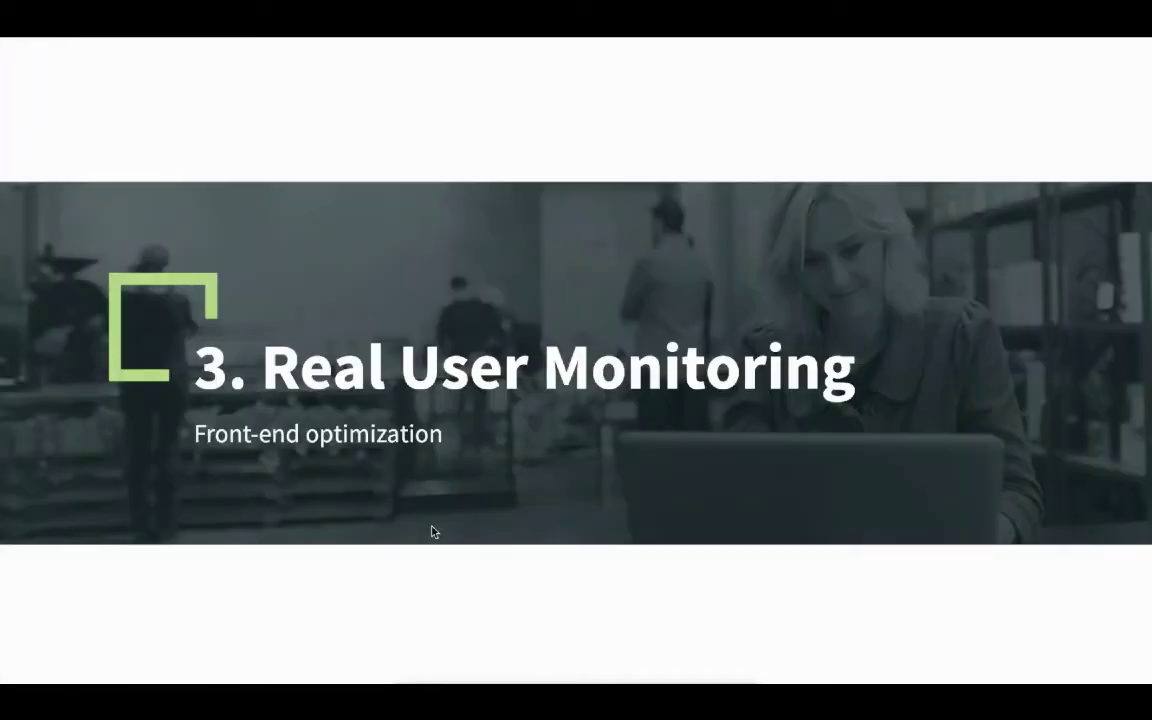
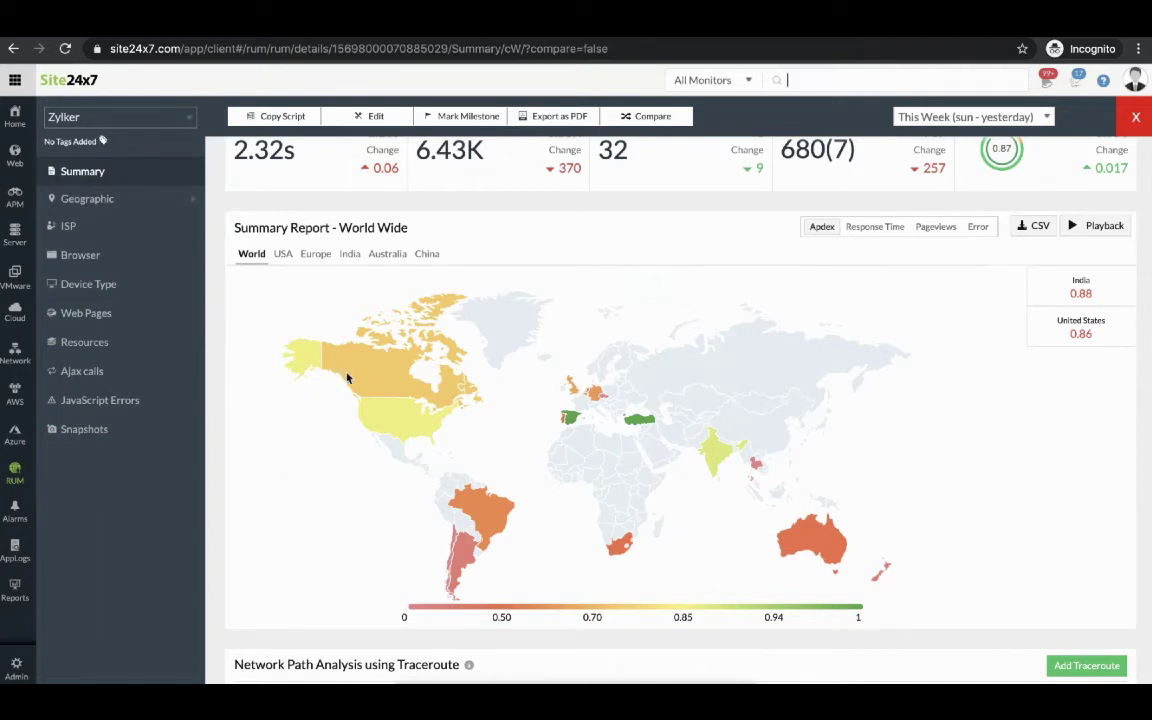
Step: Examine the Zylker monitor's world Apdex map, then open the USA geographic report and review its state map and Geographic Summary
mouse_move(634, 421)
mouse_move(352, 440)
mouse_move(818, 549)
click(114, 202)
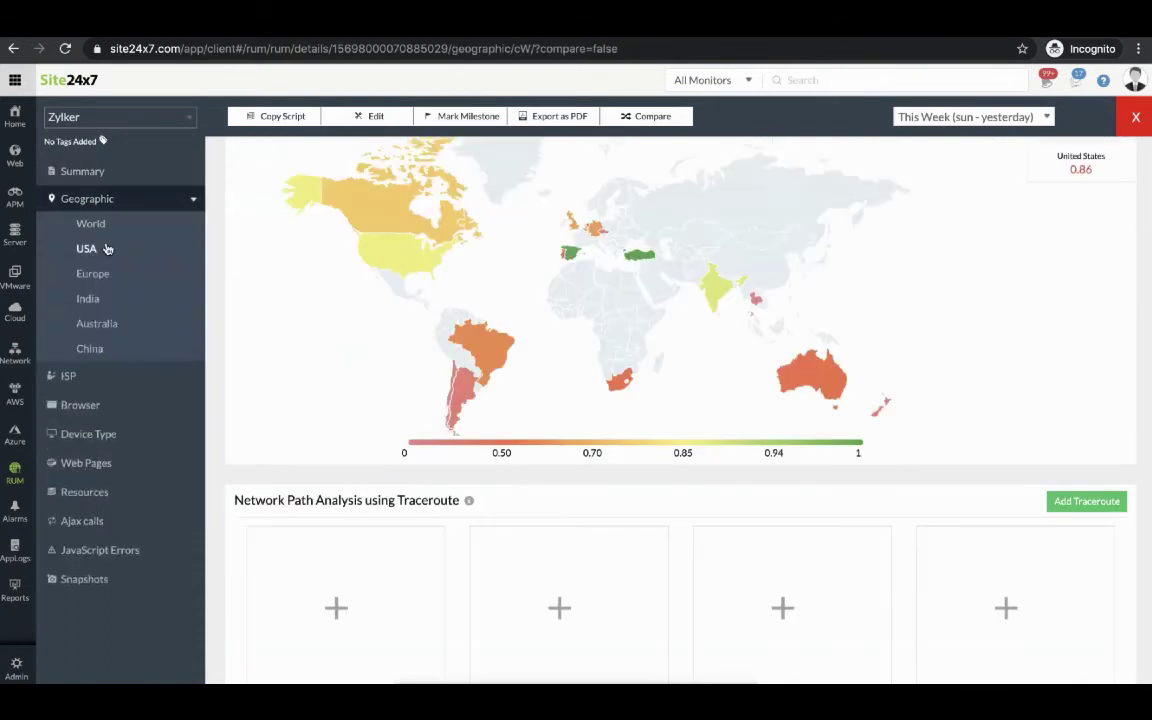
click(102, 249)
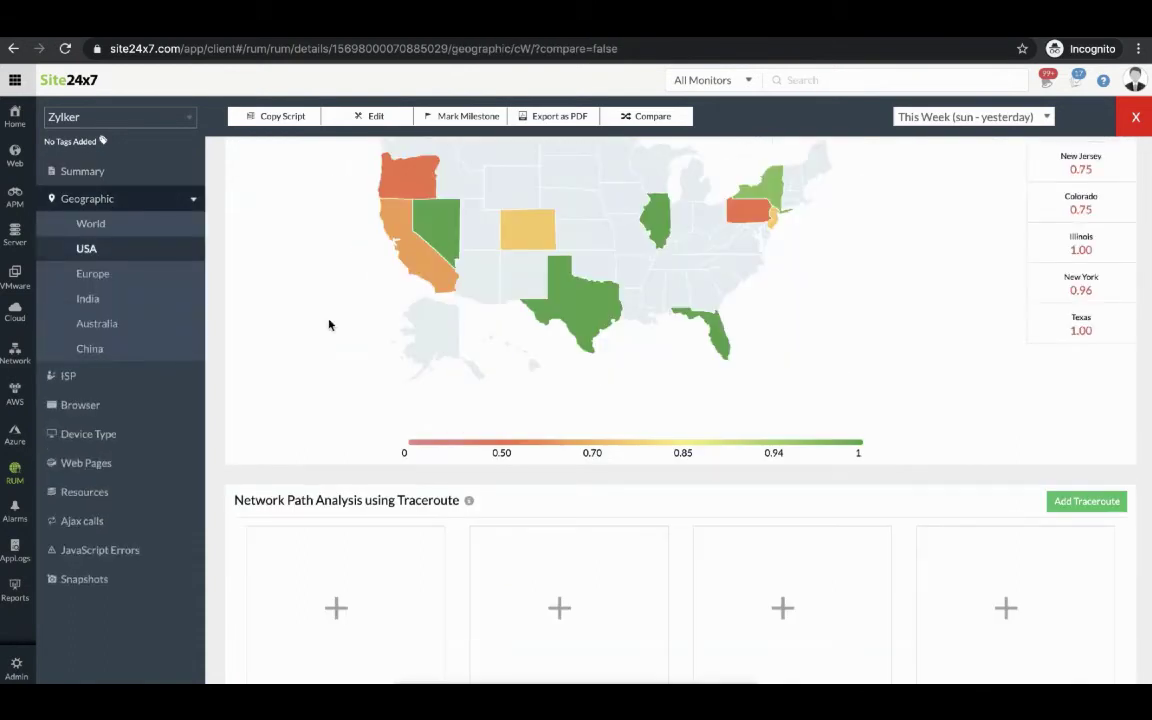
scroll(329, 324, up, 1)
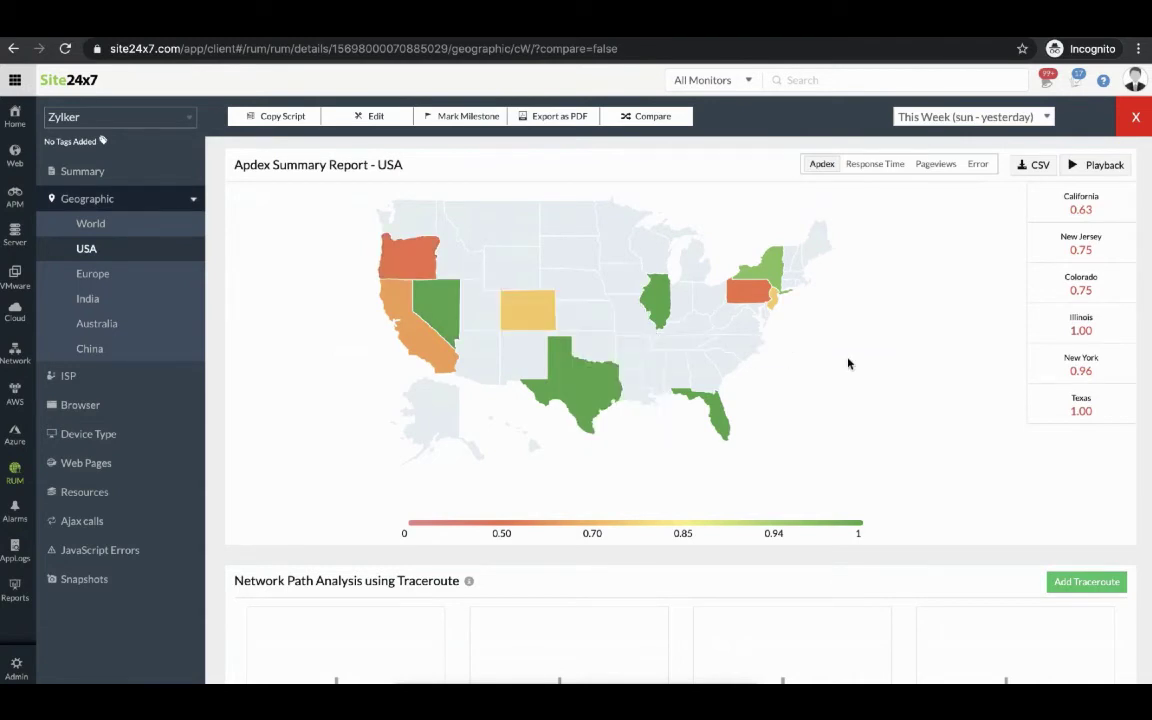
scroll(848, 364, down, 4)
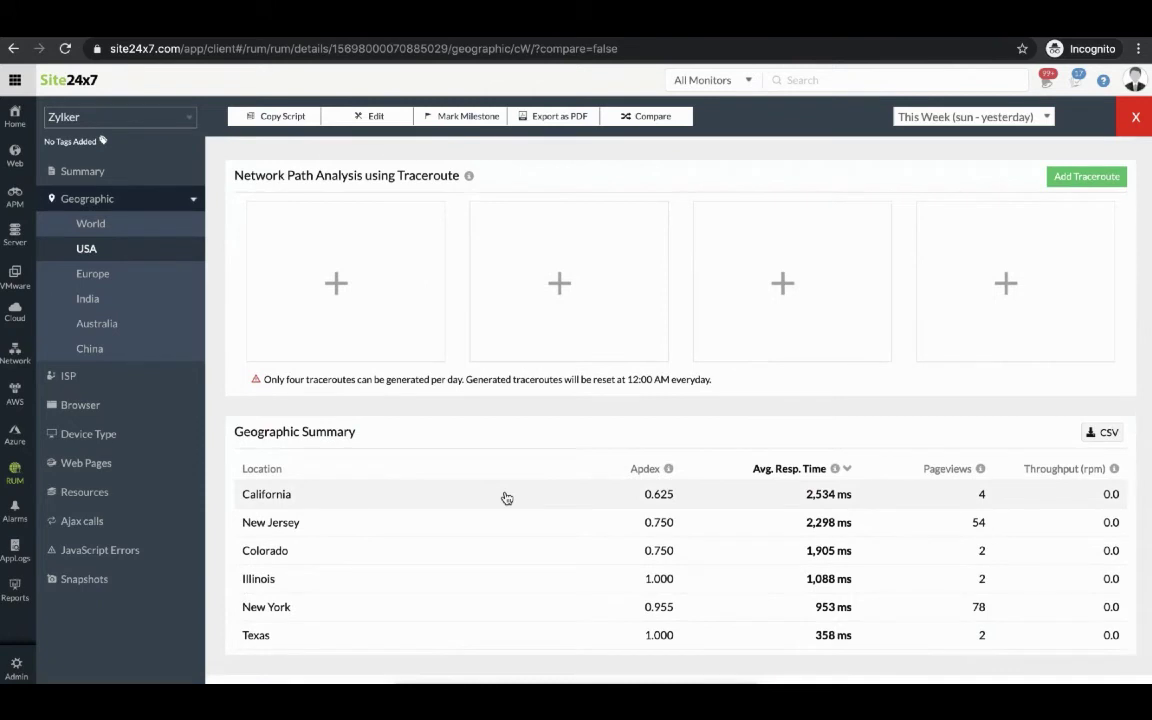
Step: View California's response time and throughput details, close them, and play back the geographic Apdex map
click(507, 497)
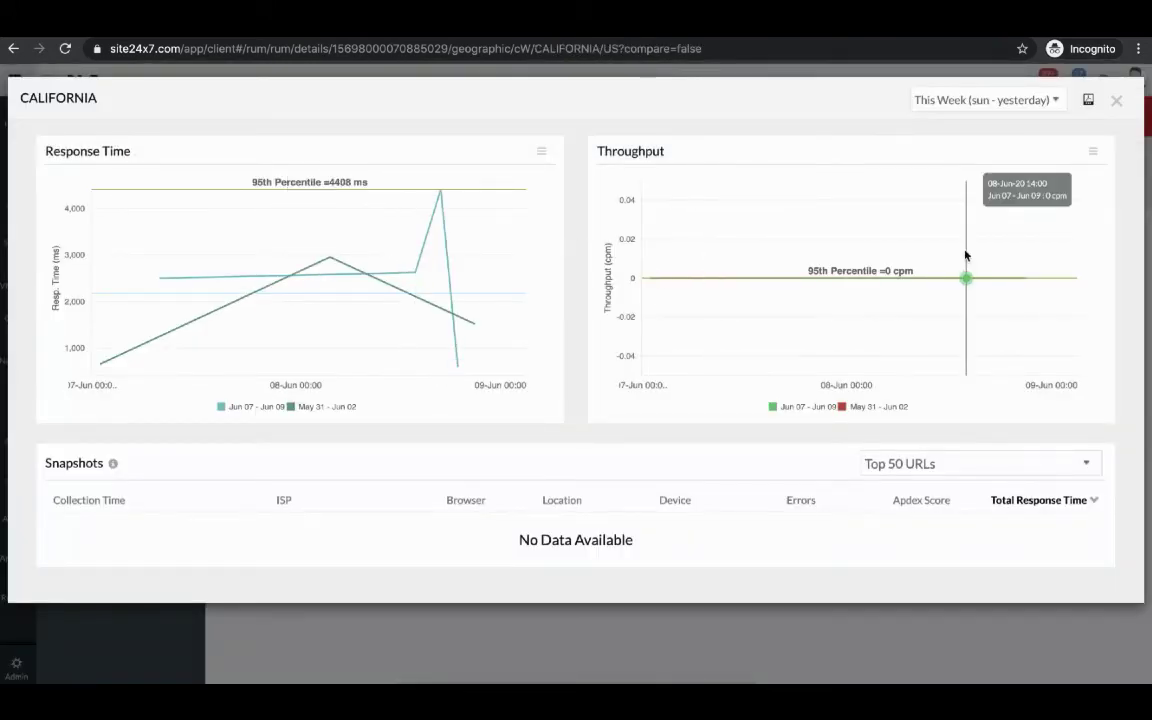
click(1118, 104)
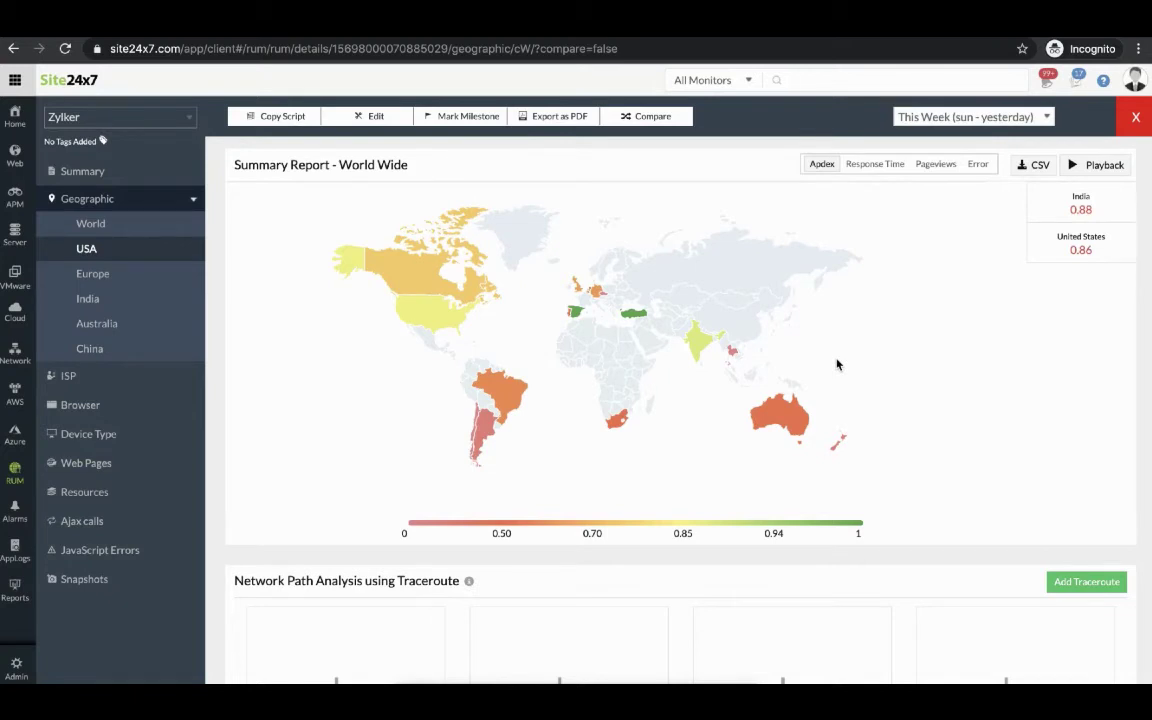
click(1104, 166)
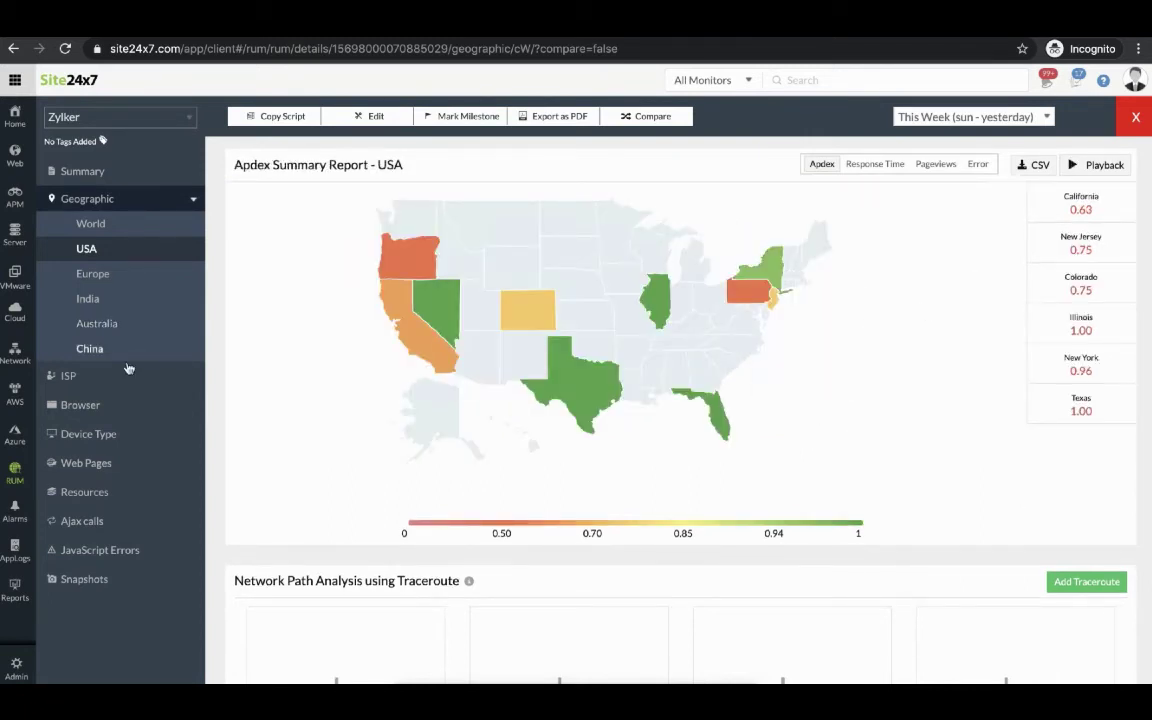
Step: Examine the response time by ISP chart and ISP Summary, then view and close the HARISREE CABLE NET PVT LTD details
click(68, 375)
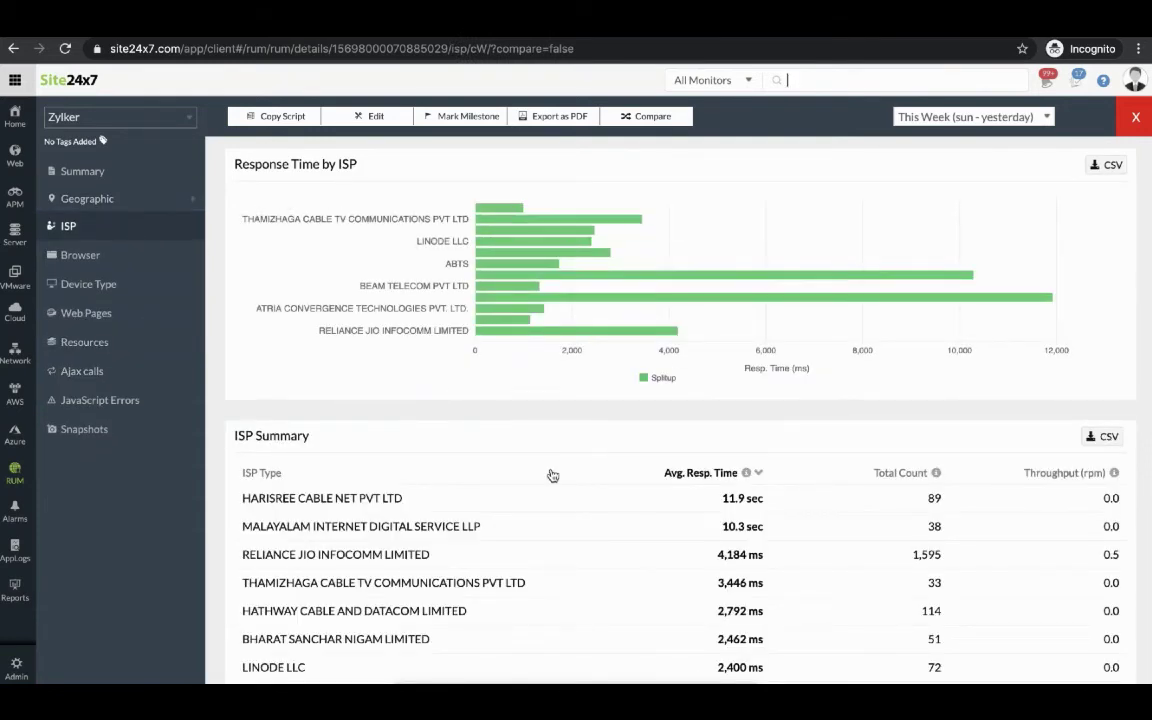
scroll(675, 585, down, 3)
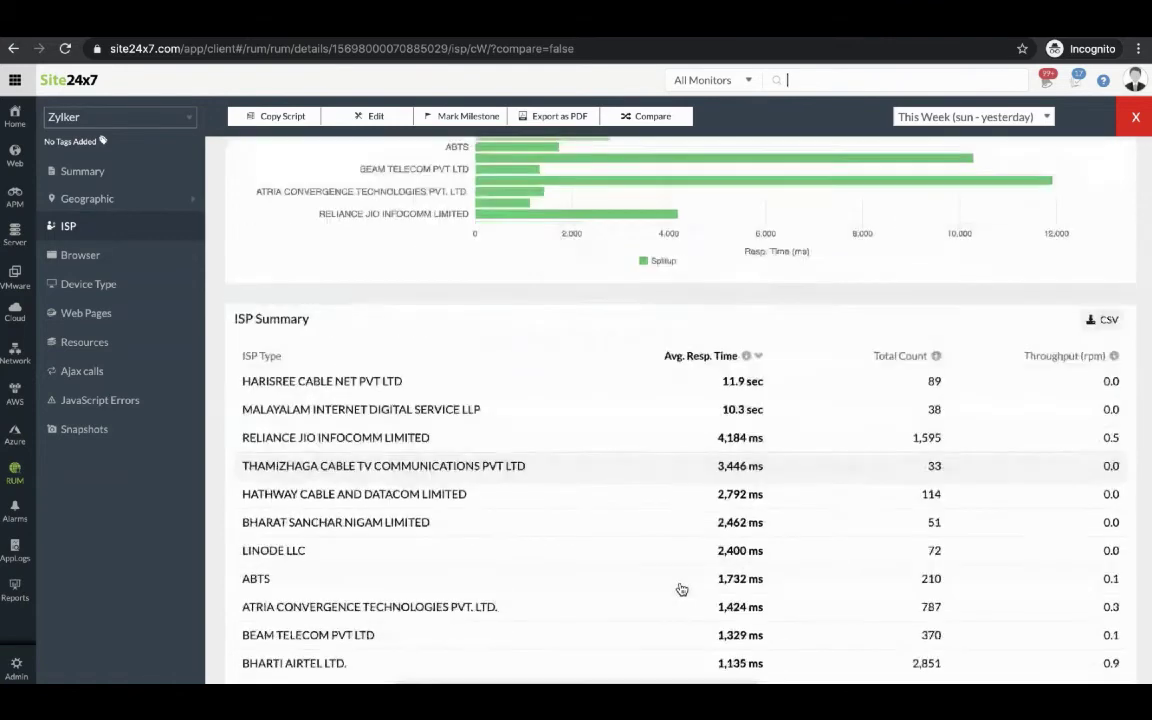
scroll(681, 590, up, 3)
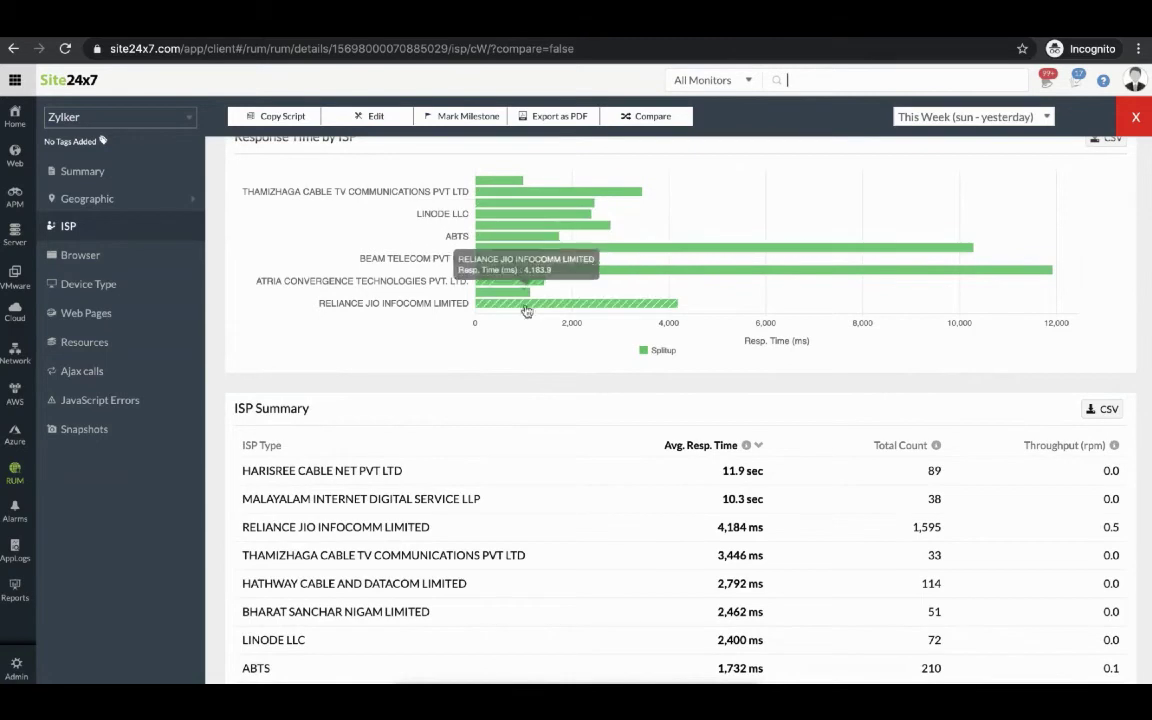
scroll(554, 399, down, 1)
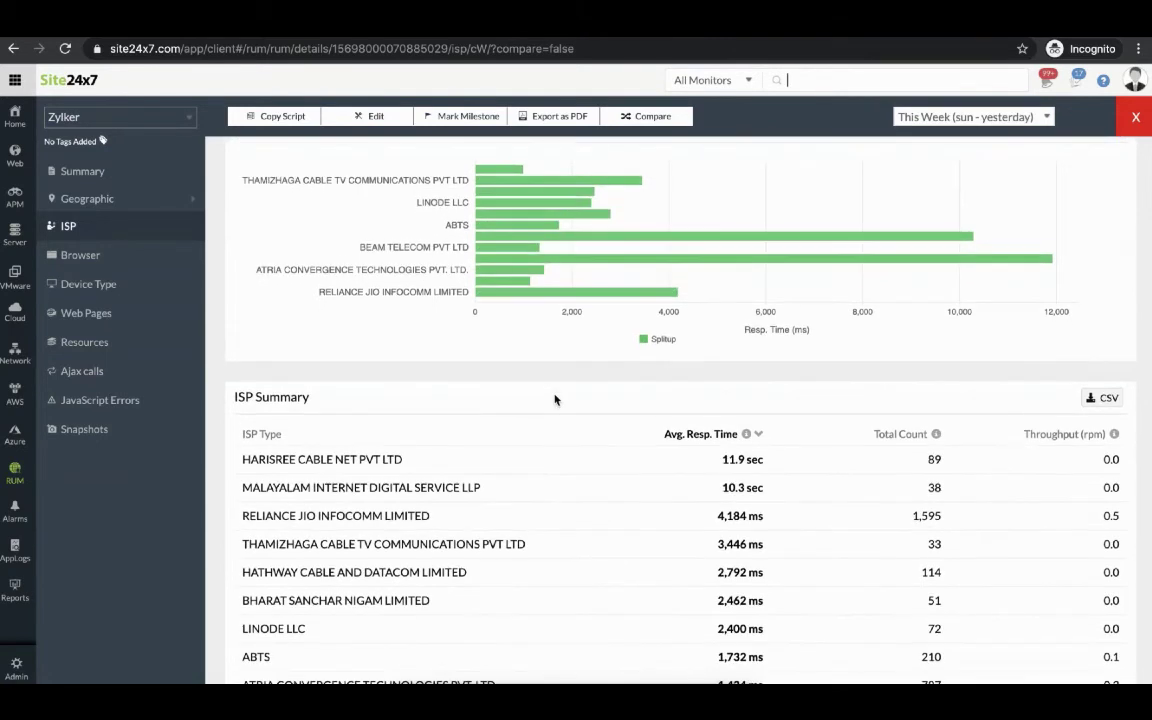
scroll(554, 399, down, 3)
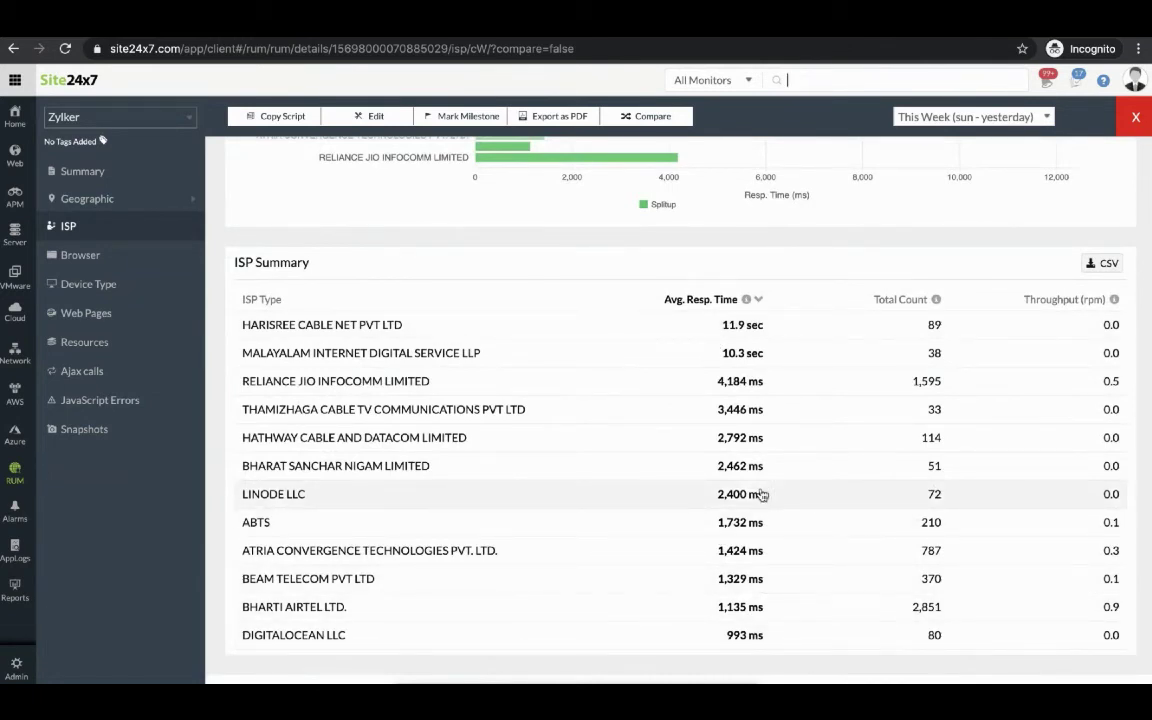
scroll(762, 494, up, 2)
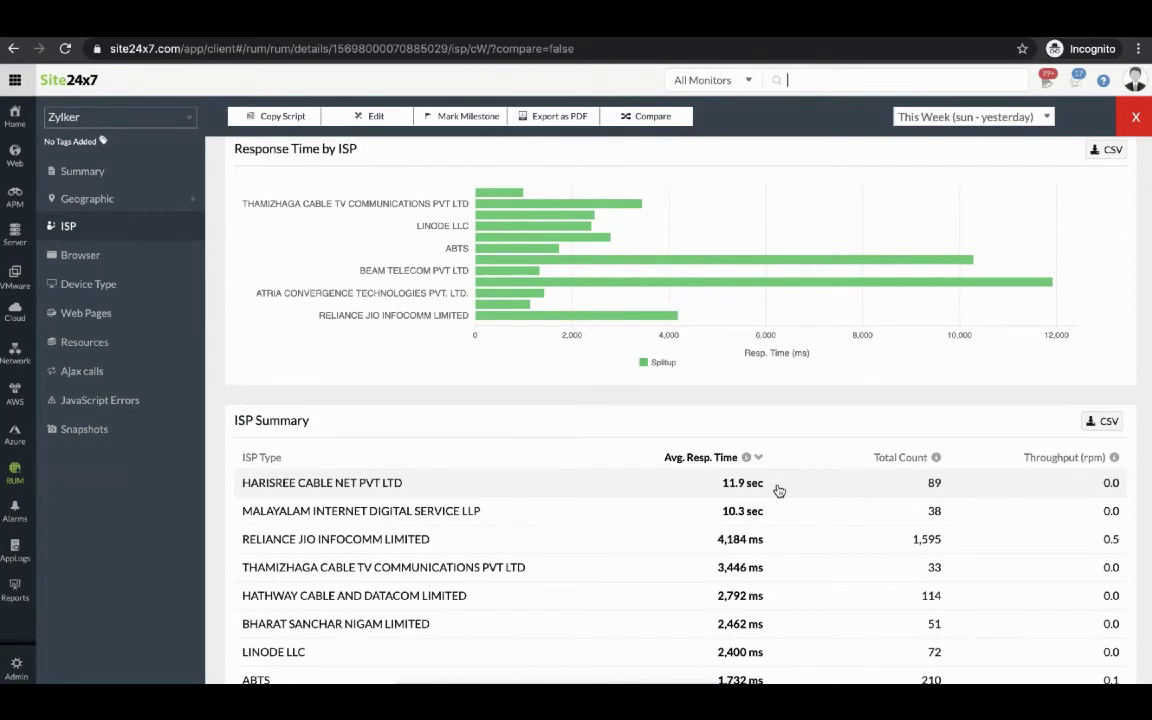
click(621, 490)
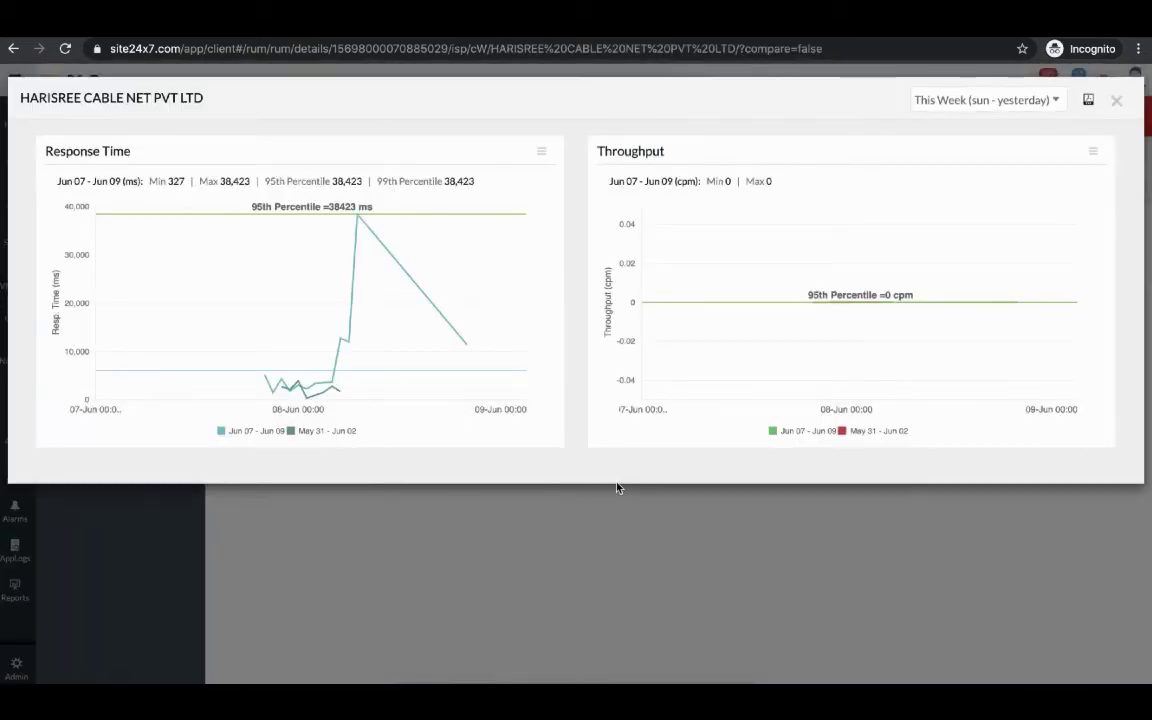
click(1116, 100)
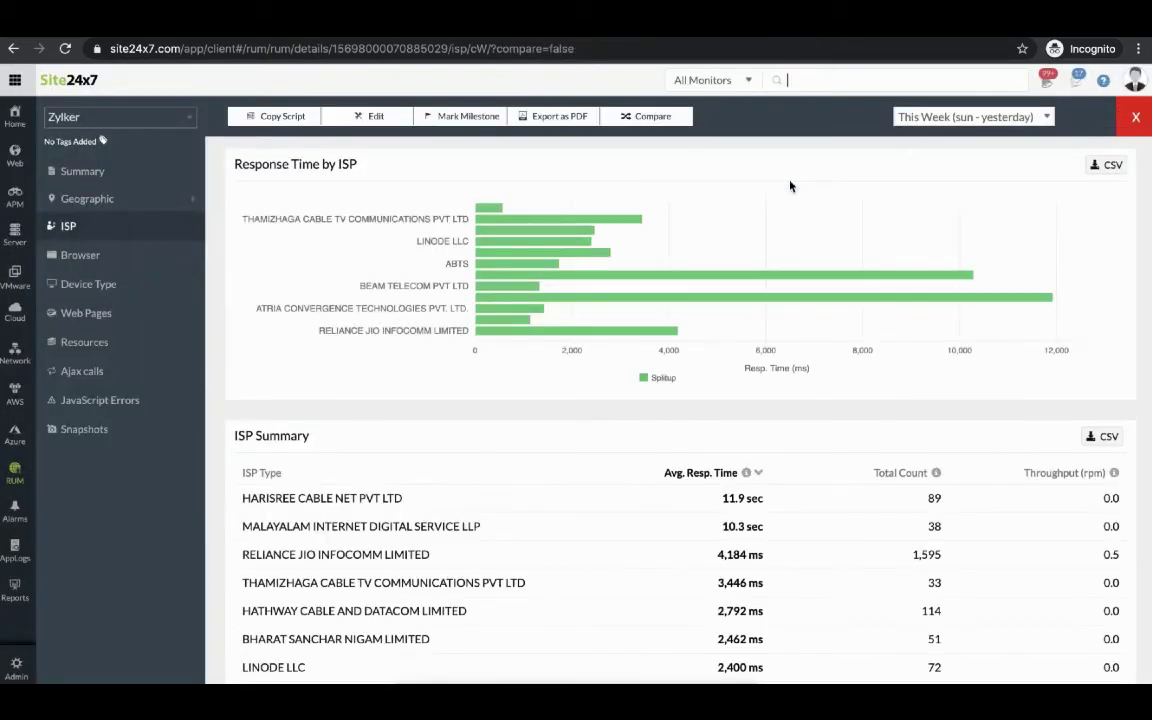
Step: Review the Device Type report's response times, device counts and device metrics
click(110, 286)
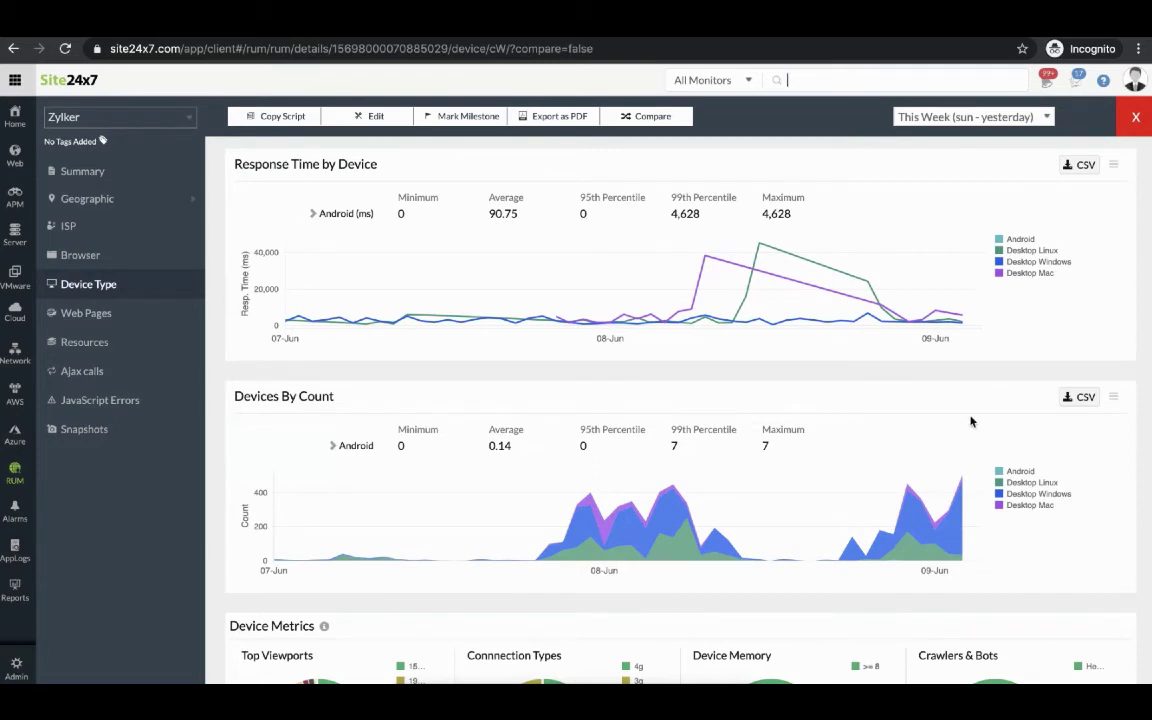
scroll(970, 422, down, 2)
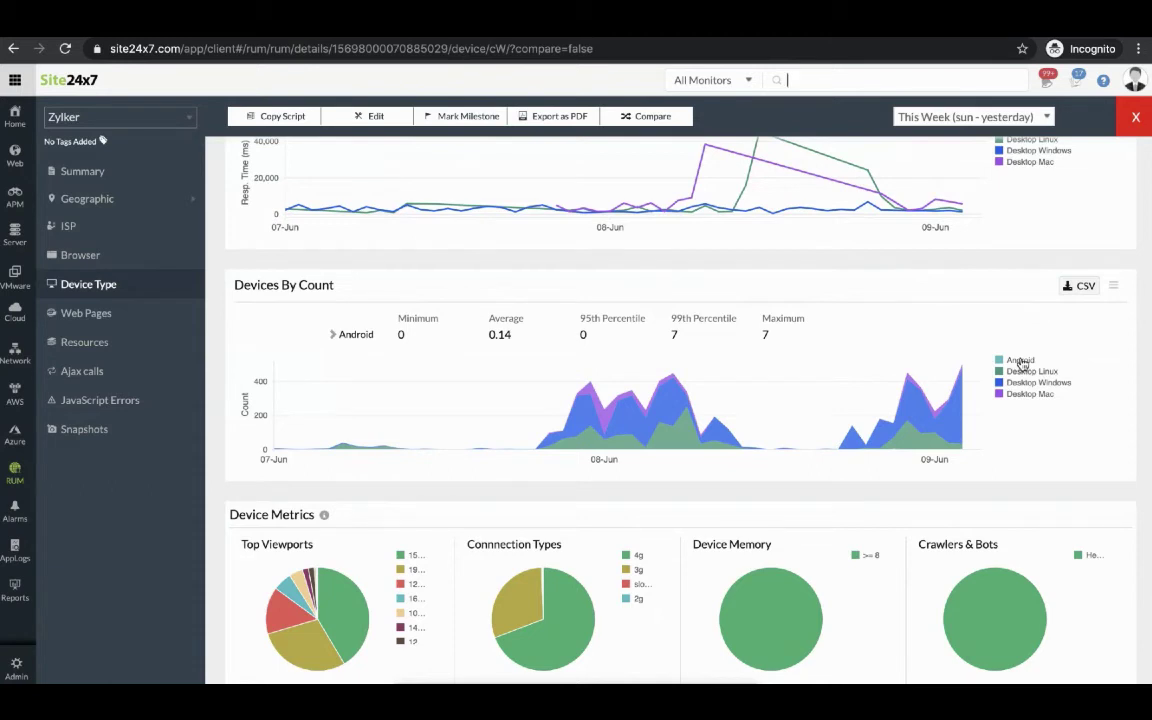
Step: Open the Web Pages transaction /apm/android/details/*/summary/hH and examine its users and response time graphs
click(127, 313)
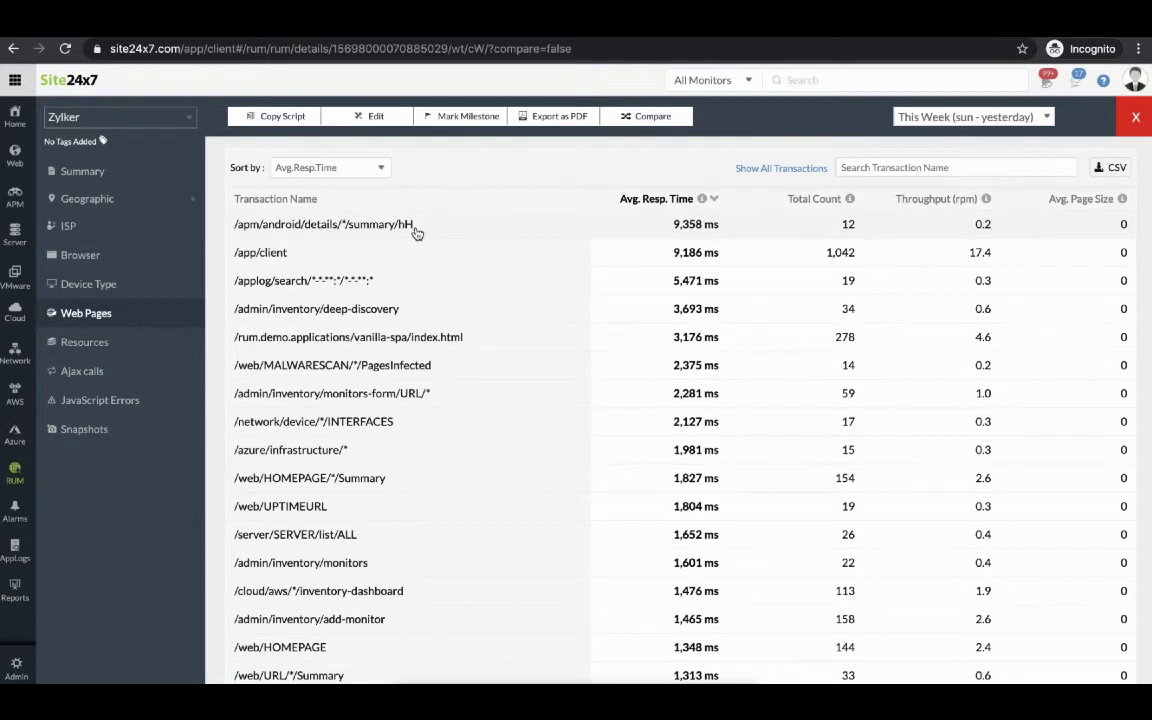
click(416, 231)
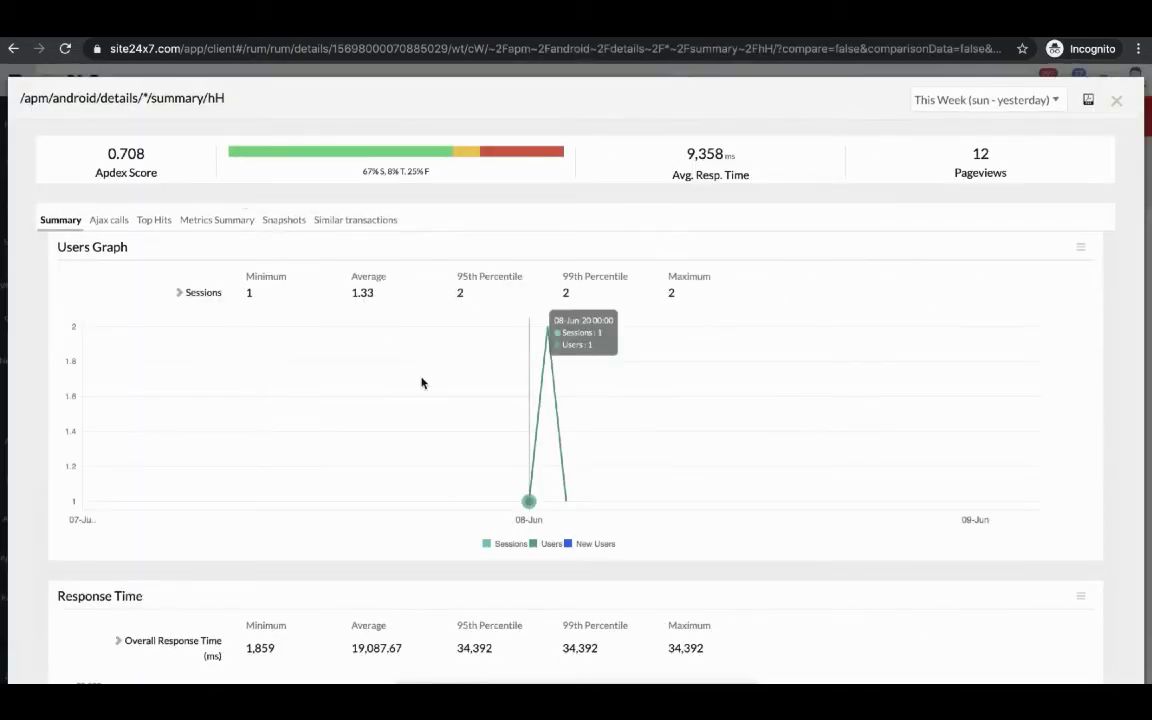
scroll(355, 401, down, 3)
scroll(355, 401, down, 1)
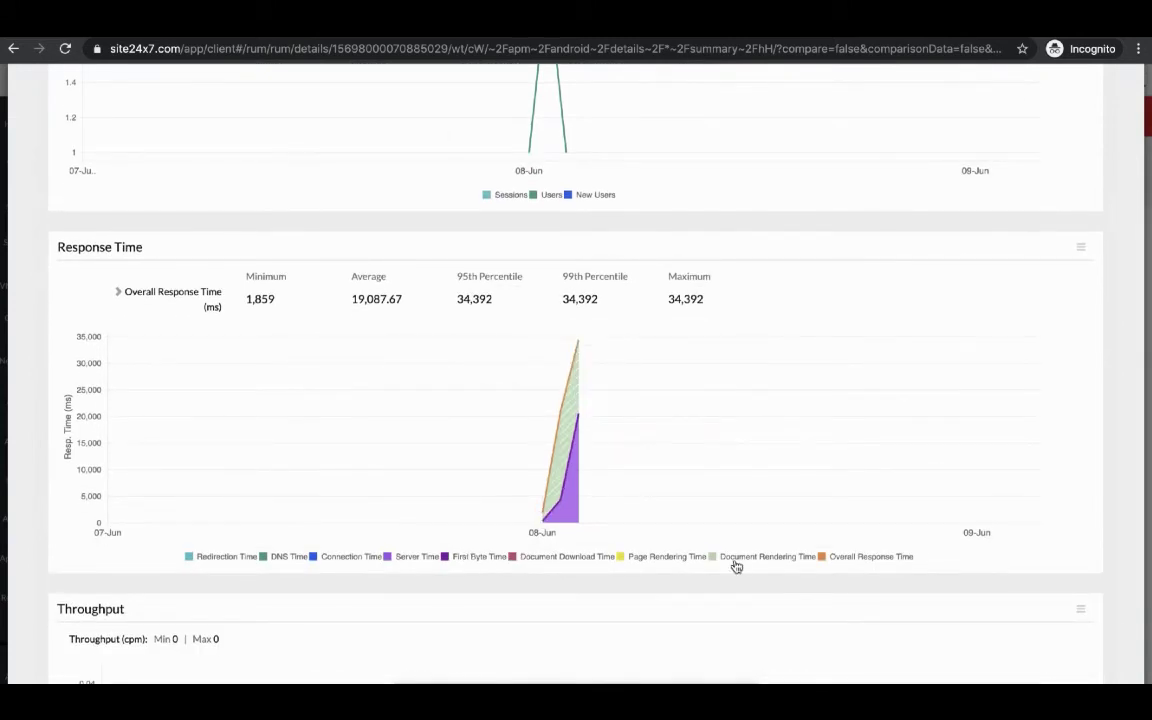
scroll(735, 566, up, 4)
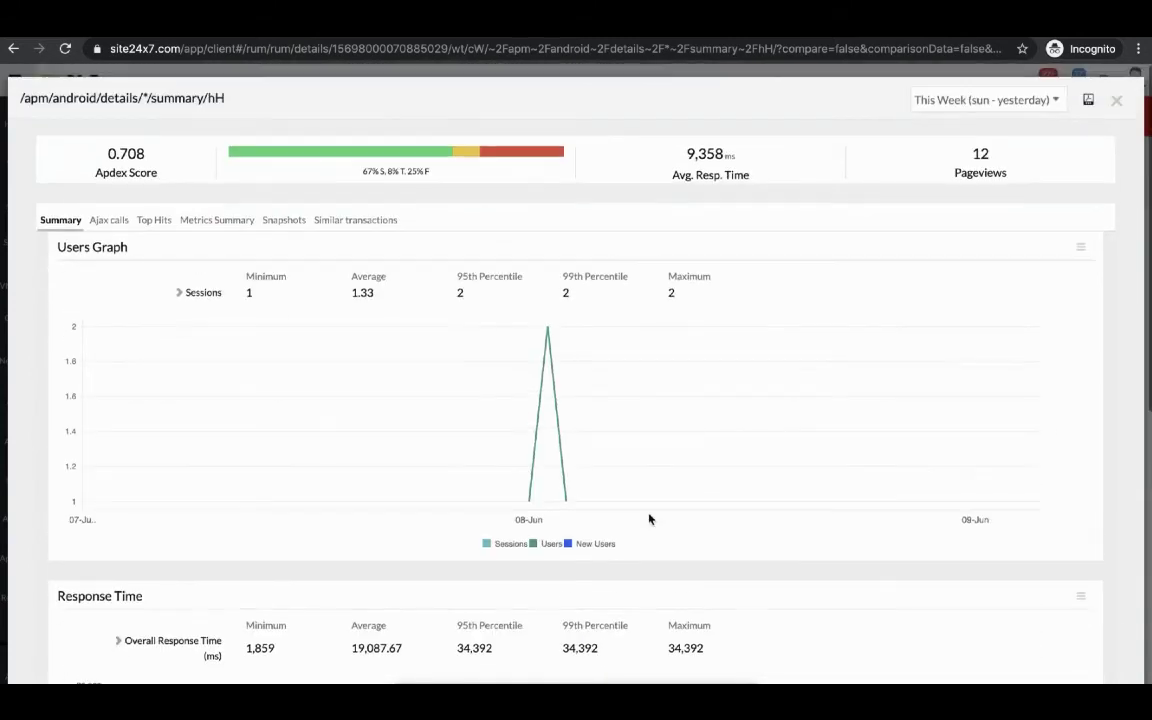
Step: Review the transaction's Ajax calls with the 4xx status code explanation and its Top Hits by device, country and browser
click(116, 222)
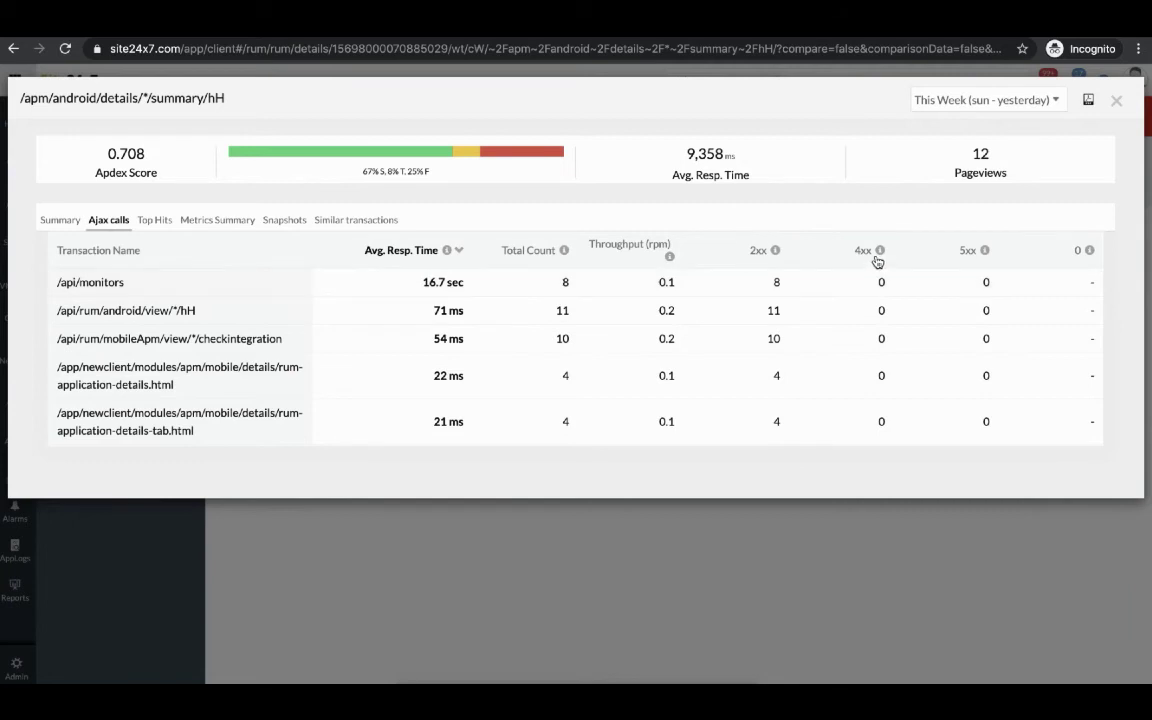
mouse_move(877, 262)
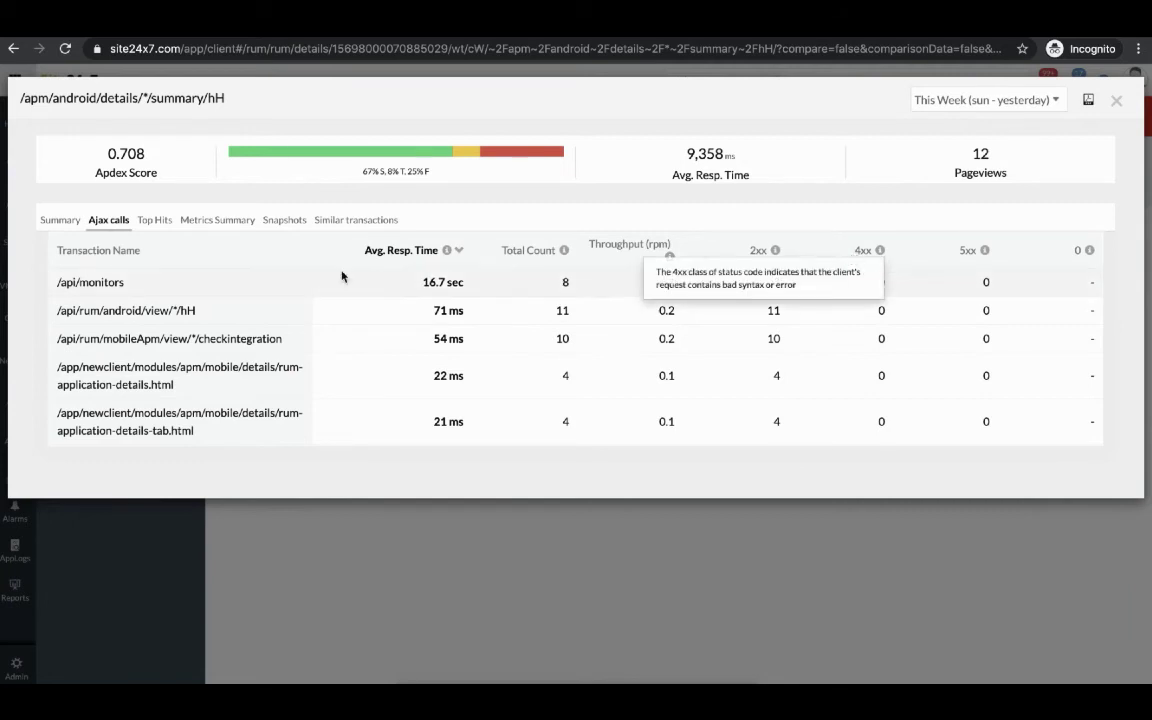
click(157, 222)
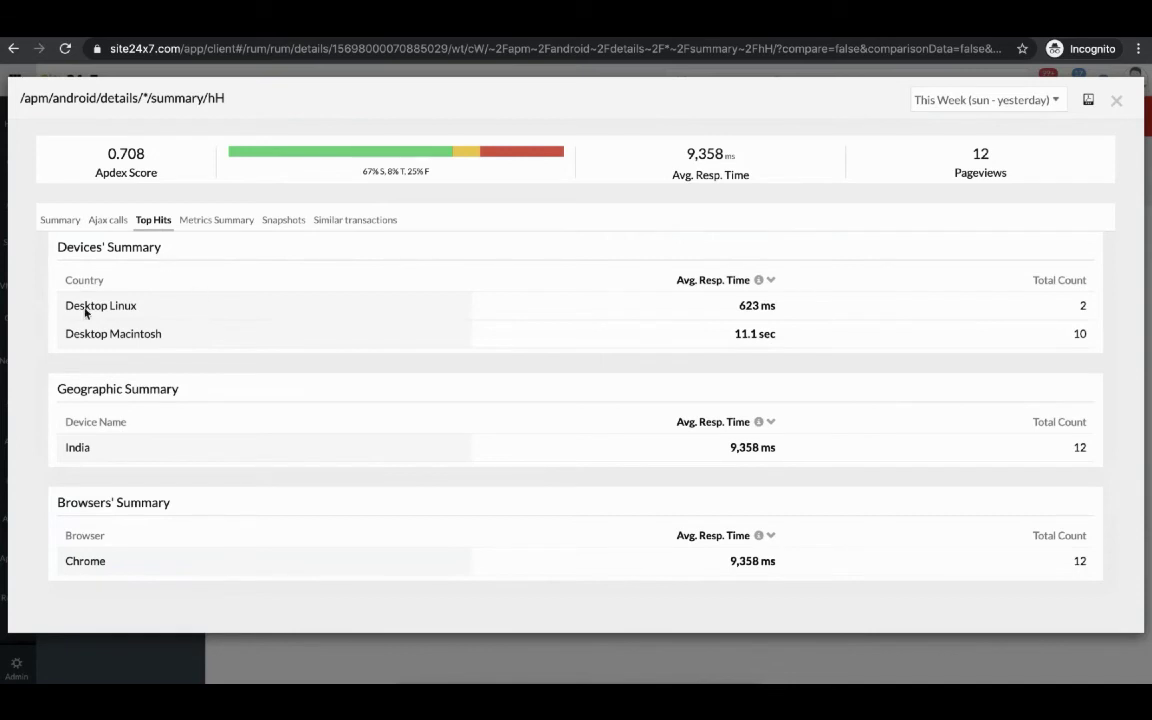
Step: List the similar transactions, open the one averaging 2,326 ms, and close its details
click(378, 221)
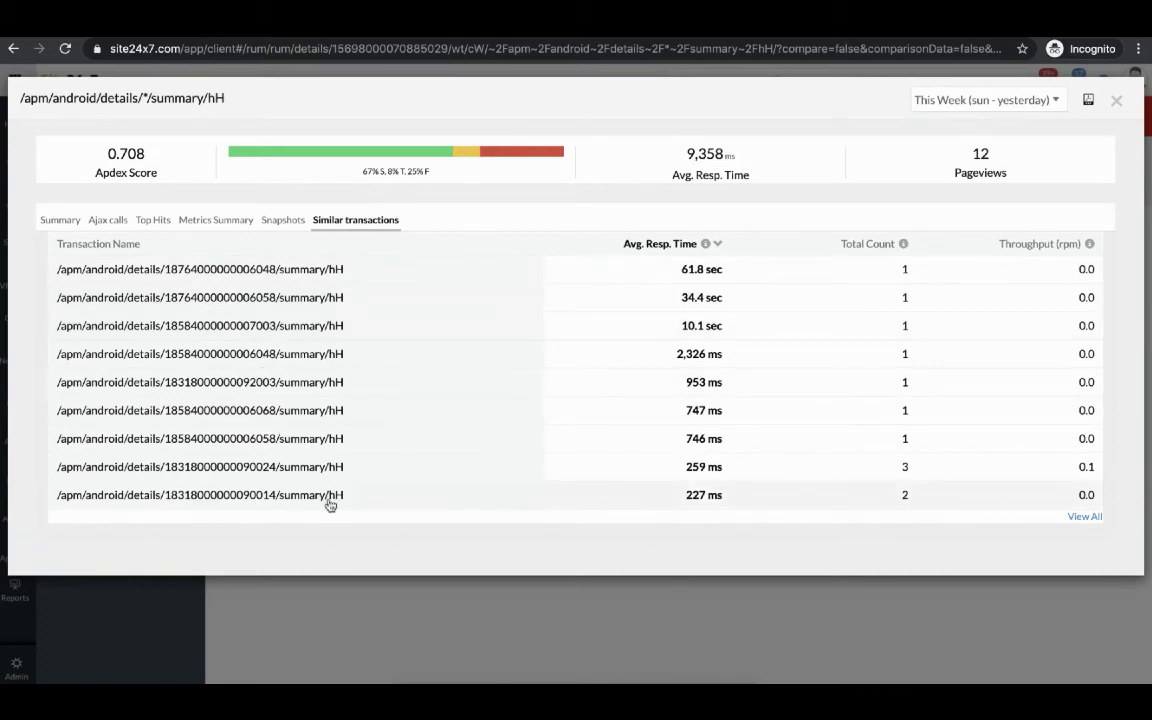
click(518, 355)
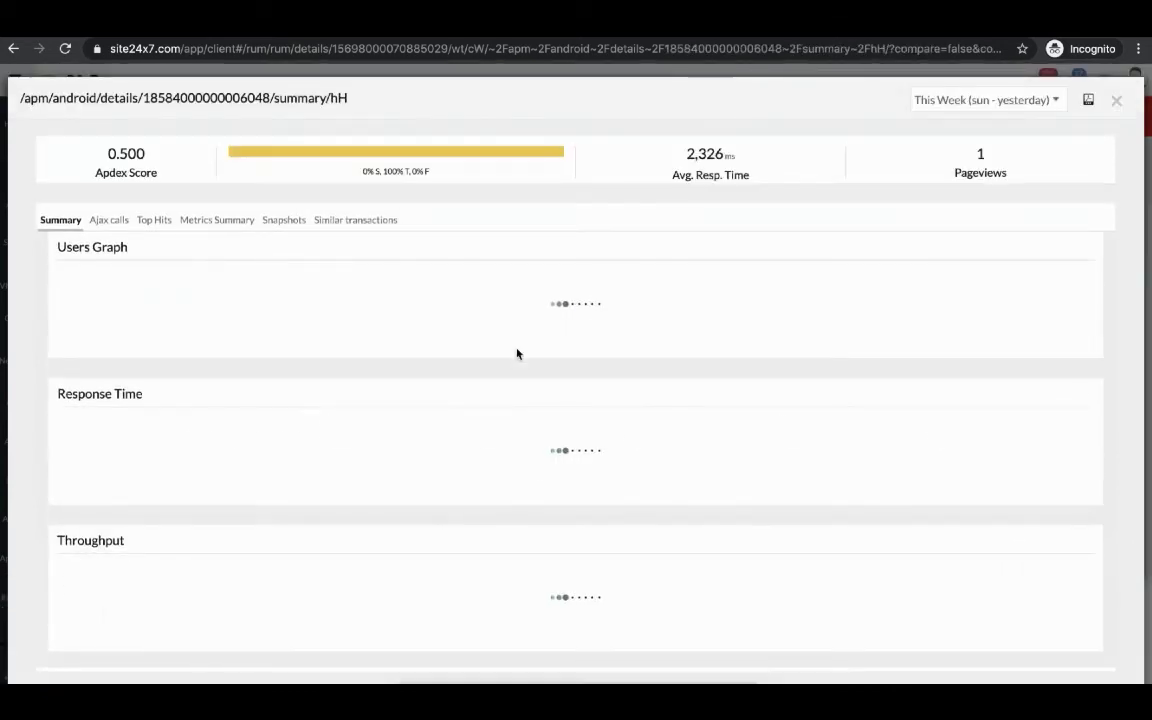
click(1116, 101)
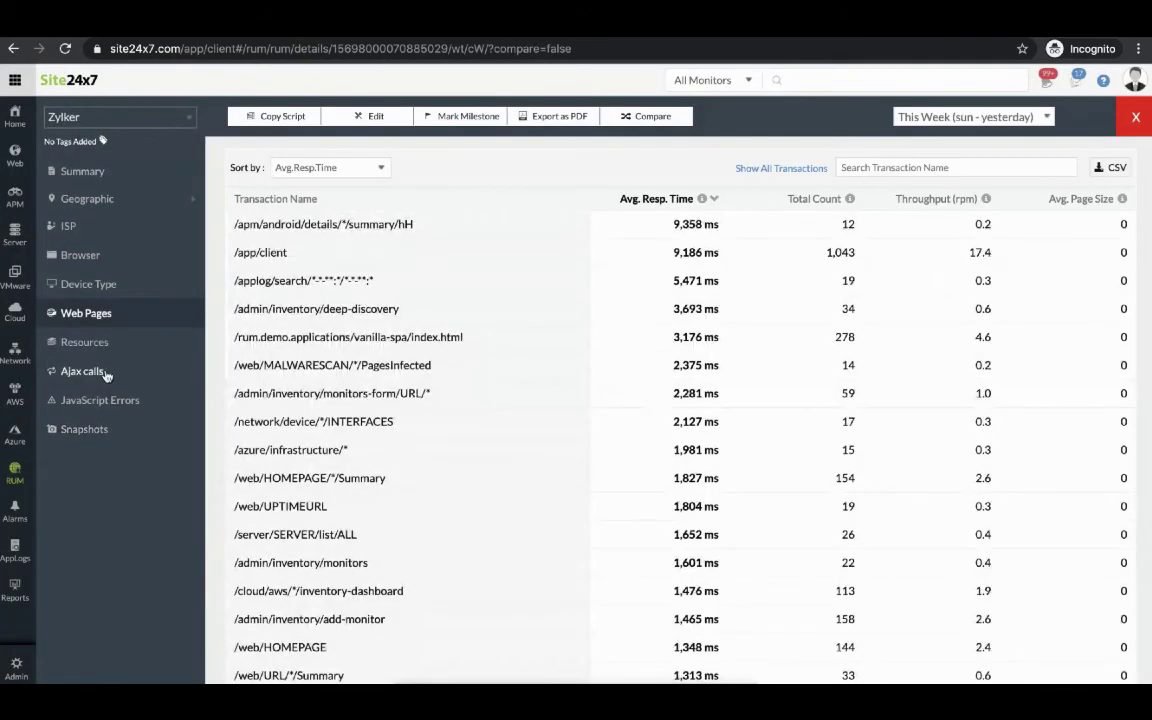
Step: Open the Zylker monitor's JavaScript Errors report and filter it by Type: Error
click(100, 401)
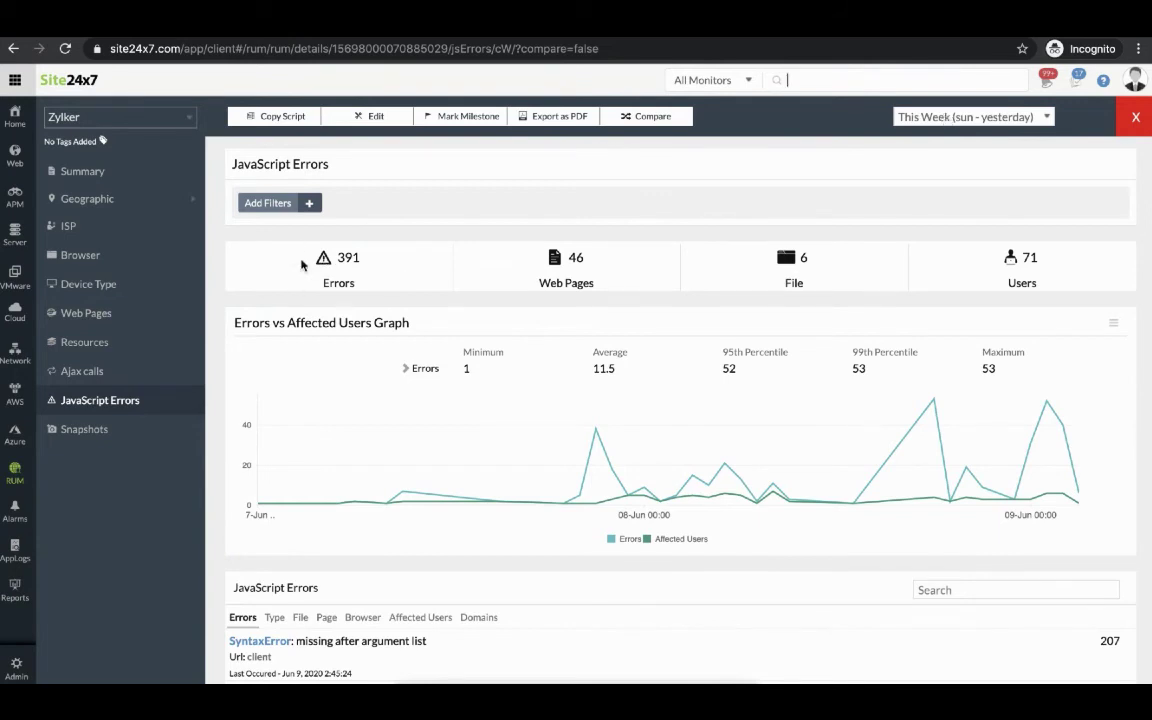
click(305, 202)
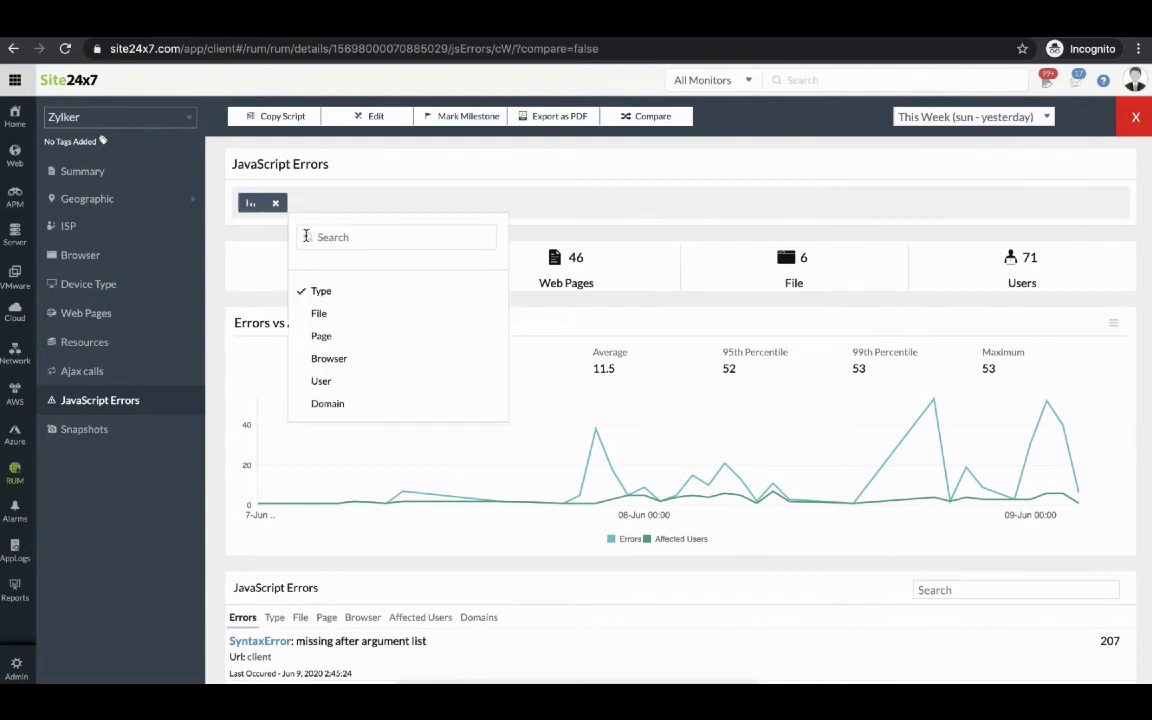
click(317, 292)
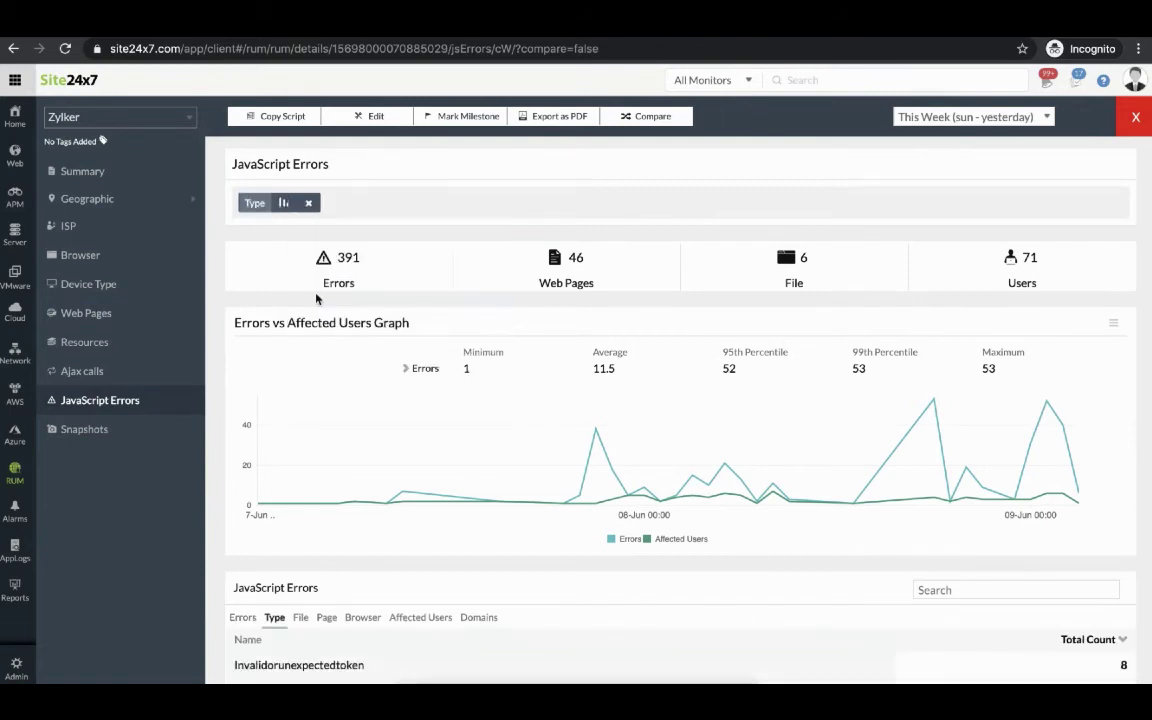
click(284, 203)
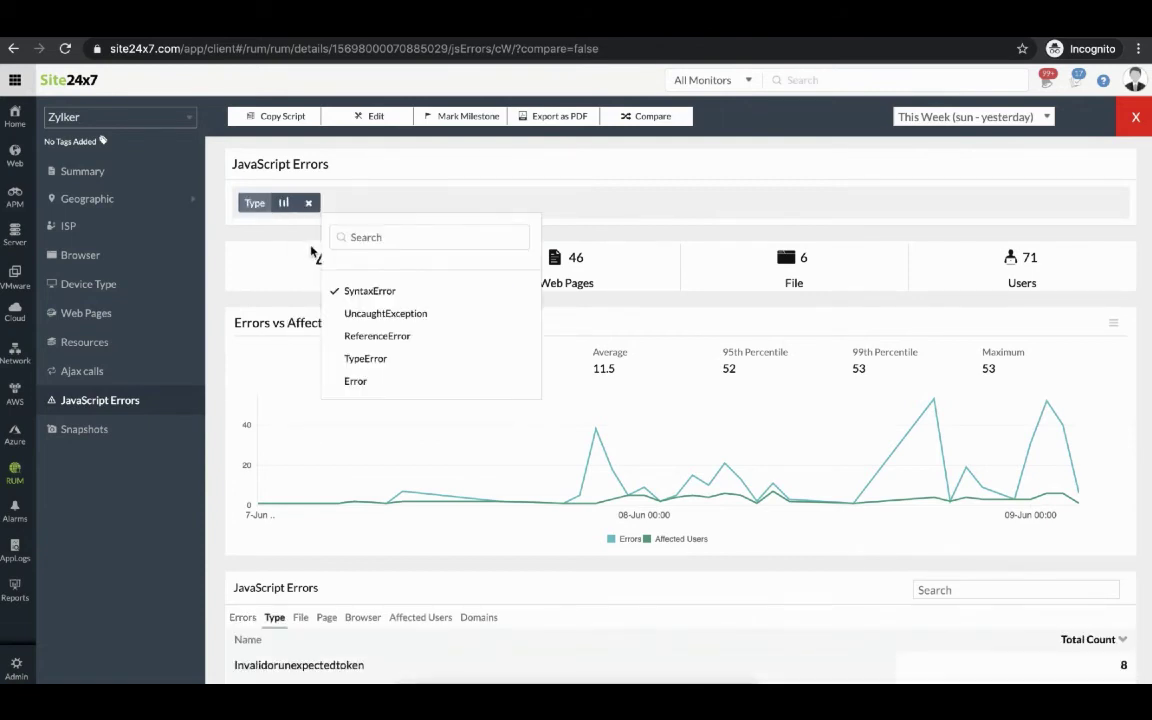
click(355, 381)
scroll(494, 441, down, 1)
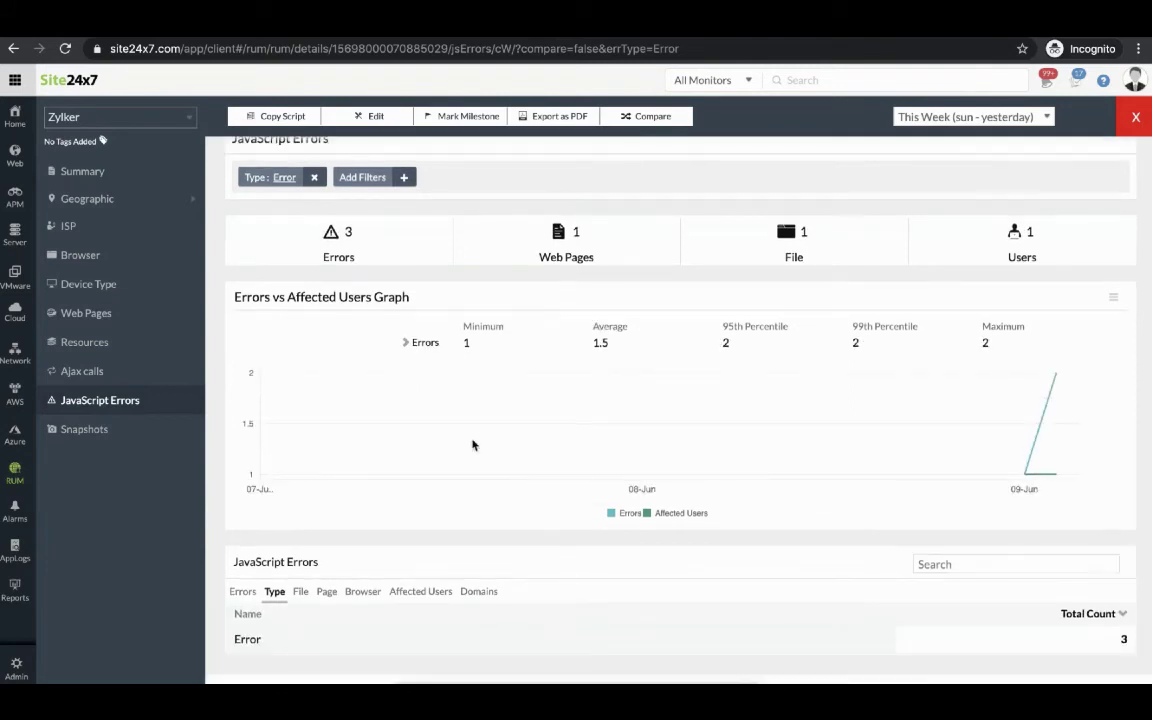
Step: List the filtered errors individually and open the rootScope:inprog error's stack trace and breadcrumbs
click(240, 591)
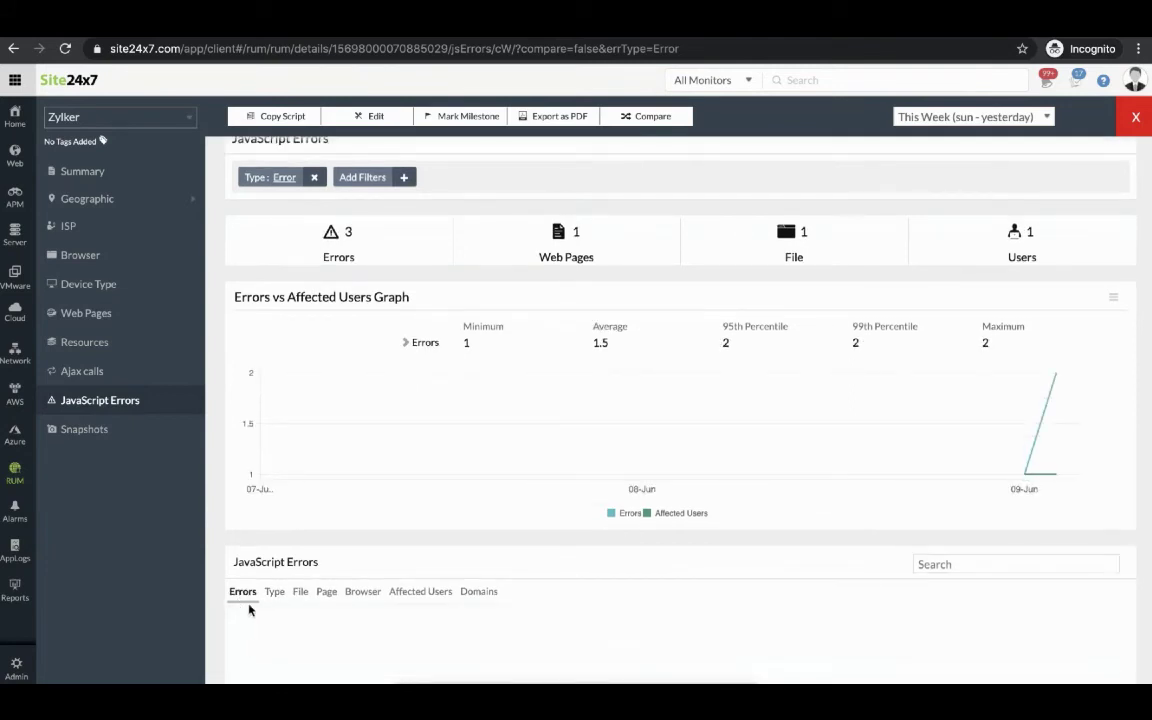
click(286, 638)
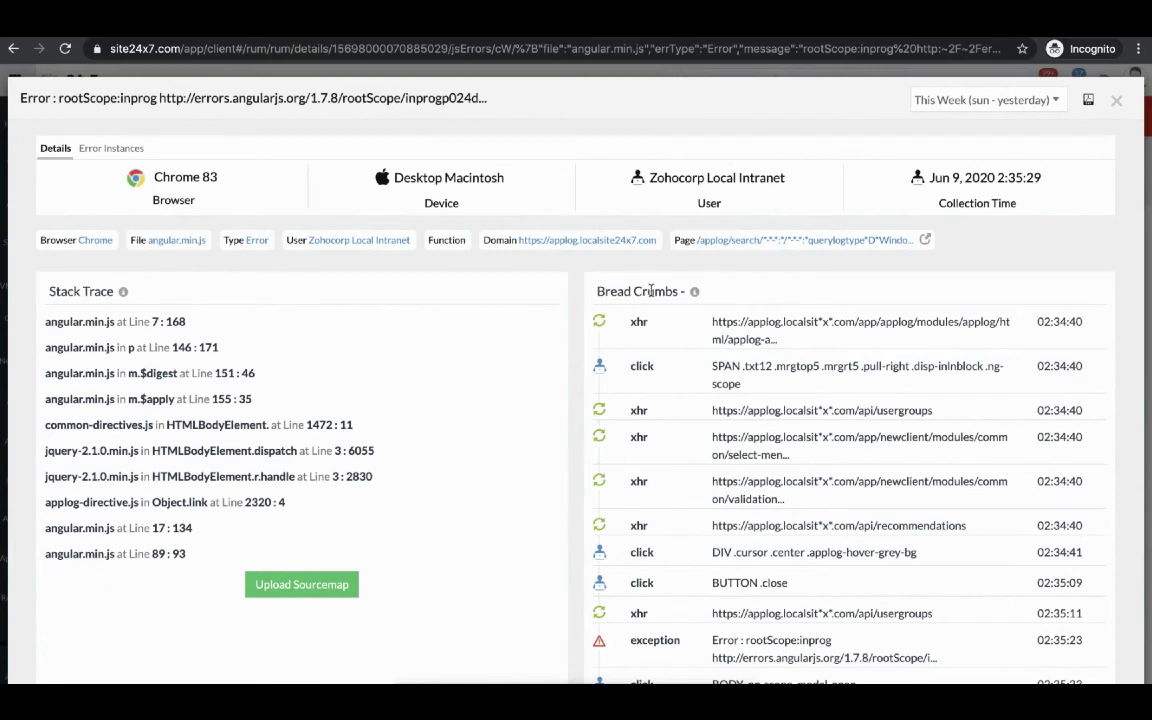
Step: Review the rootScope:inprog error's stack trace and breadcrumbs, list its error instances, and close the error details
scroll(845, 415, down, 1)
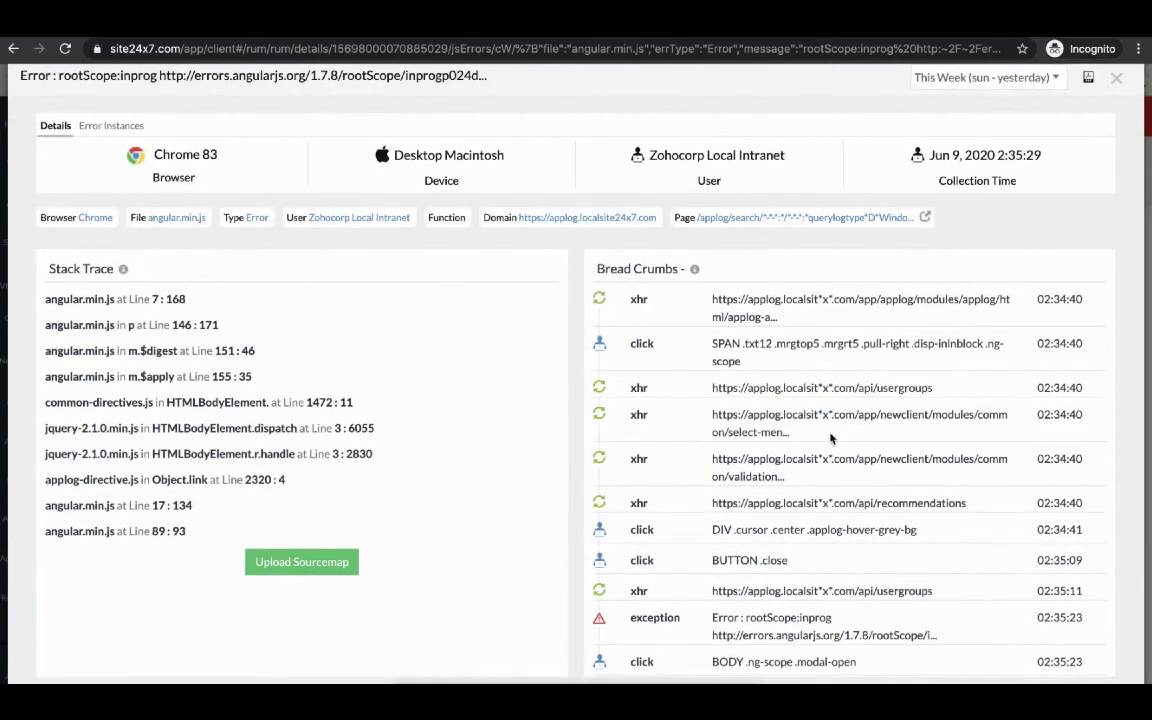
scroll(830, 437, up, 1)
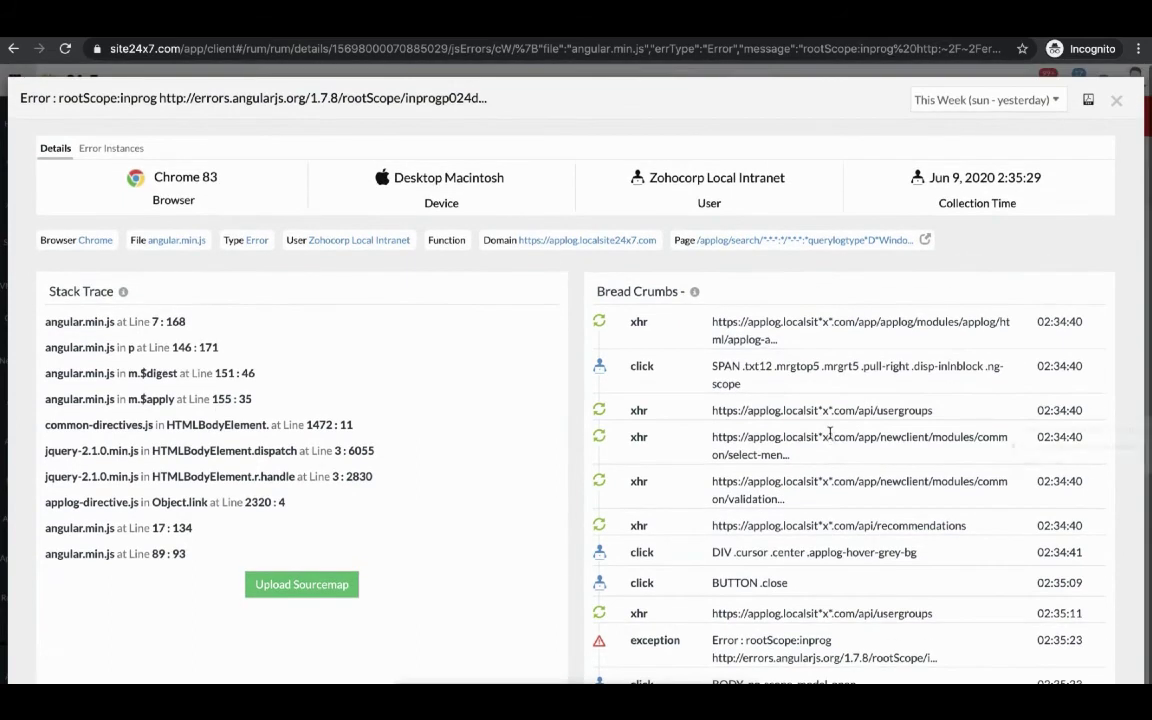
scroll(830, 437, down, 1)
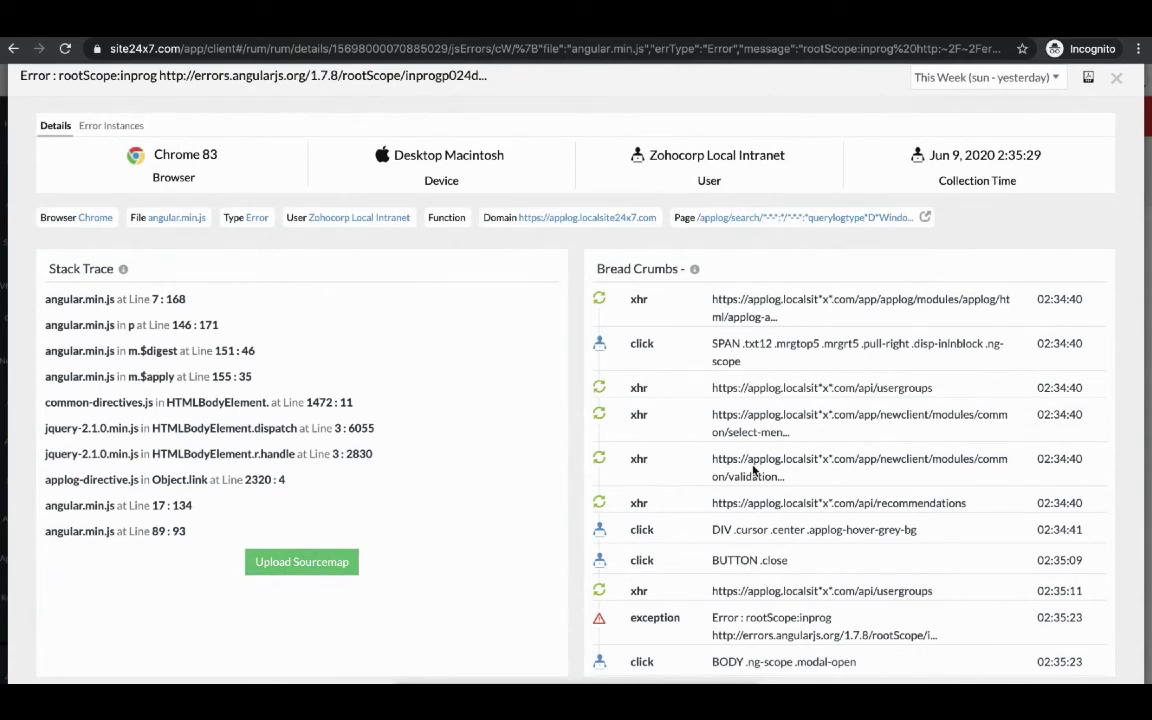
scroll(754, 470, up, 1)
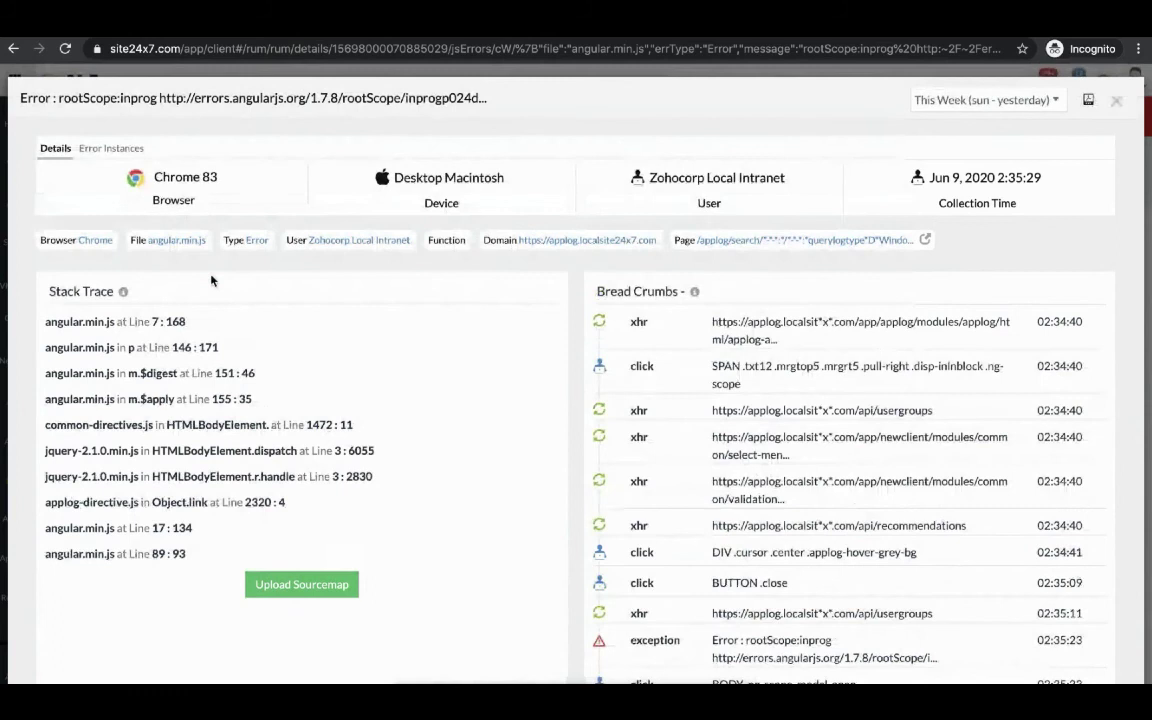
click(129, 149)
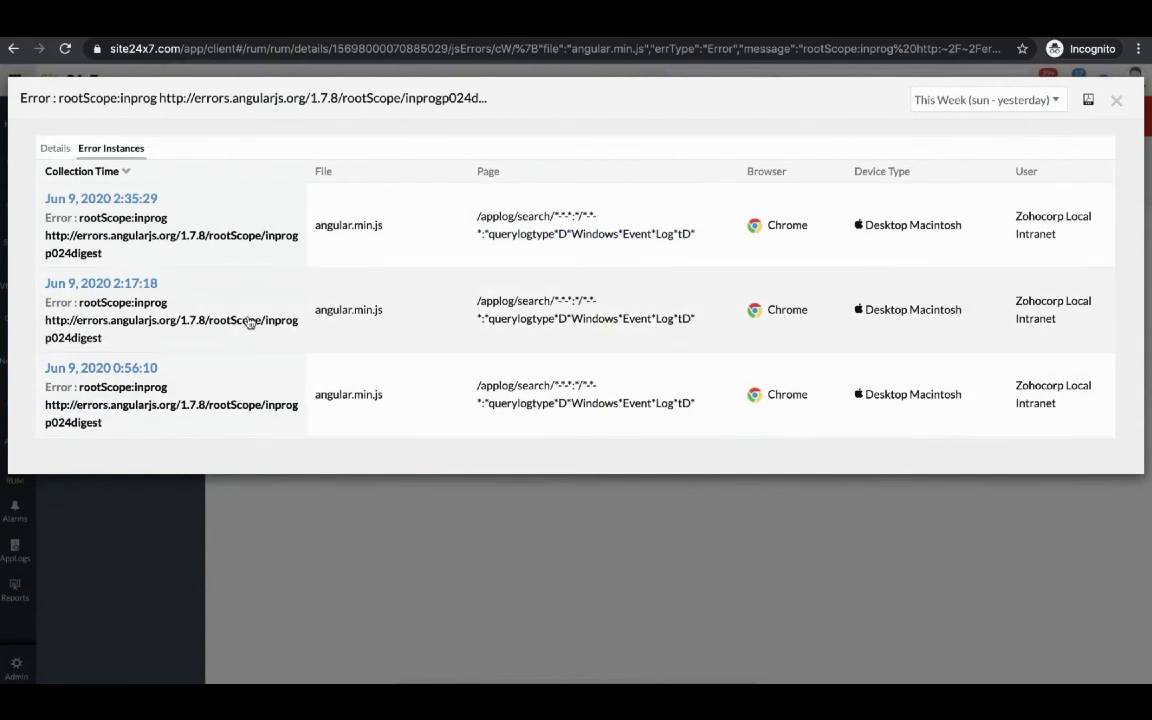
click(1116, 100)
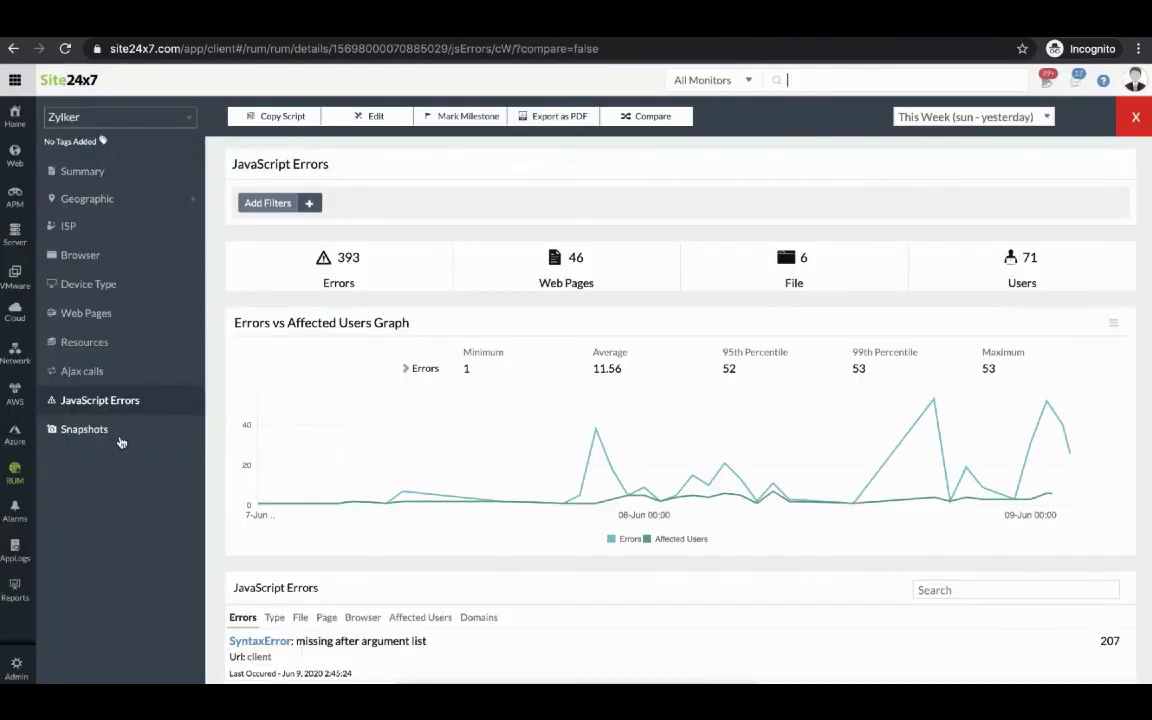
Step: Open the Zylker monitor's Snapshots, open the Jun 7, 2020 20:25:33 India Chrome session, and review its page timeline from start to end
click(120, 442)
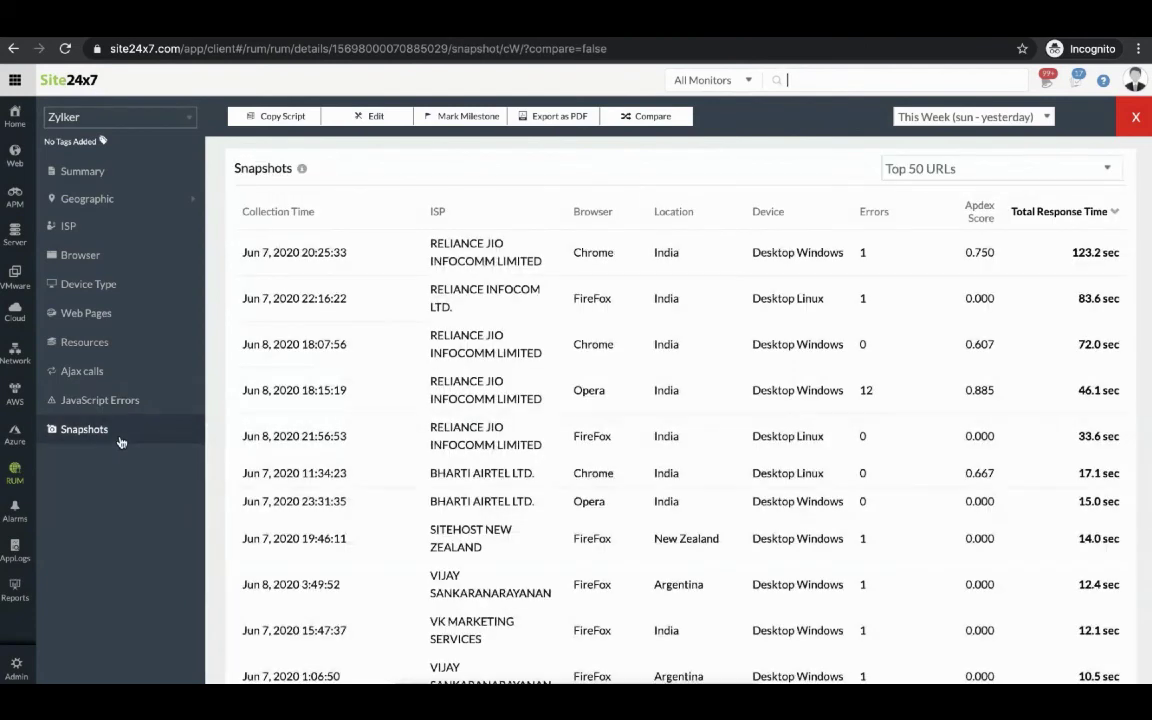
click(391, 262)
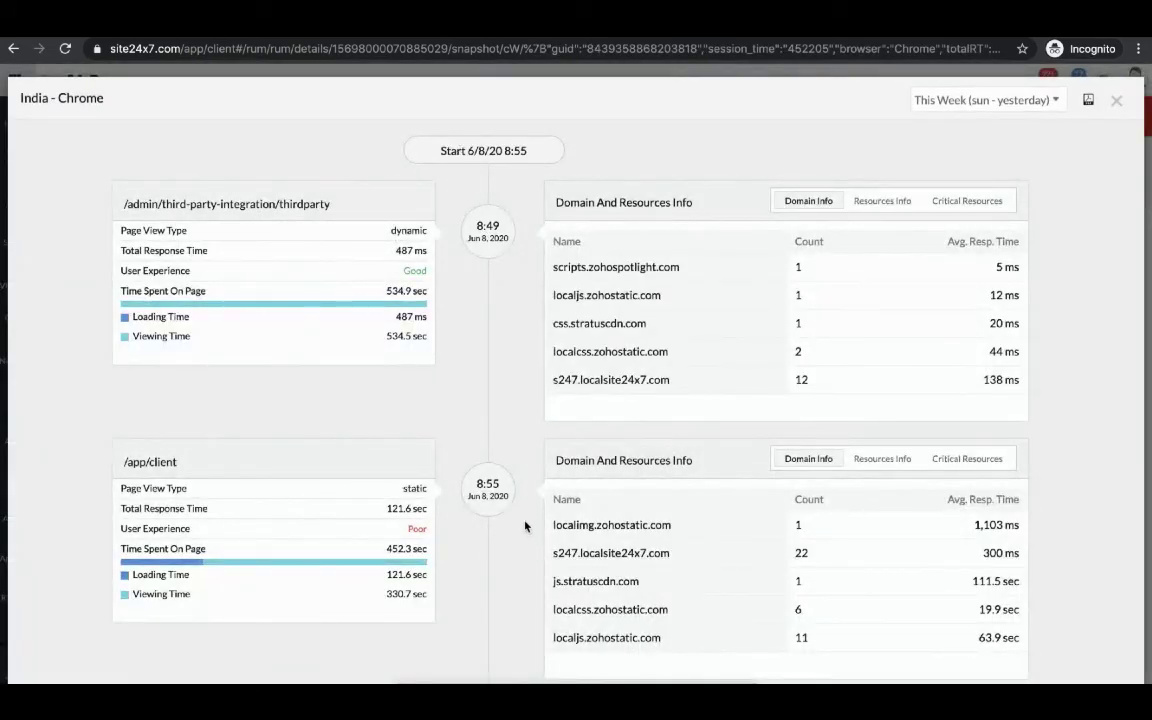
scroll(525, 526, down, 3)
scroll(525, 526, down, 3)
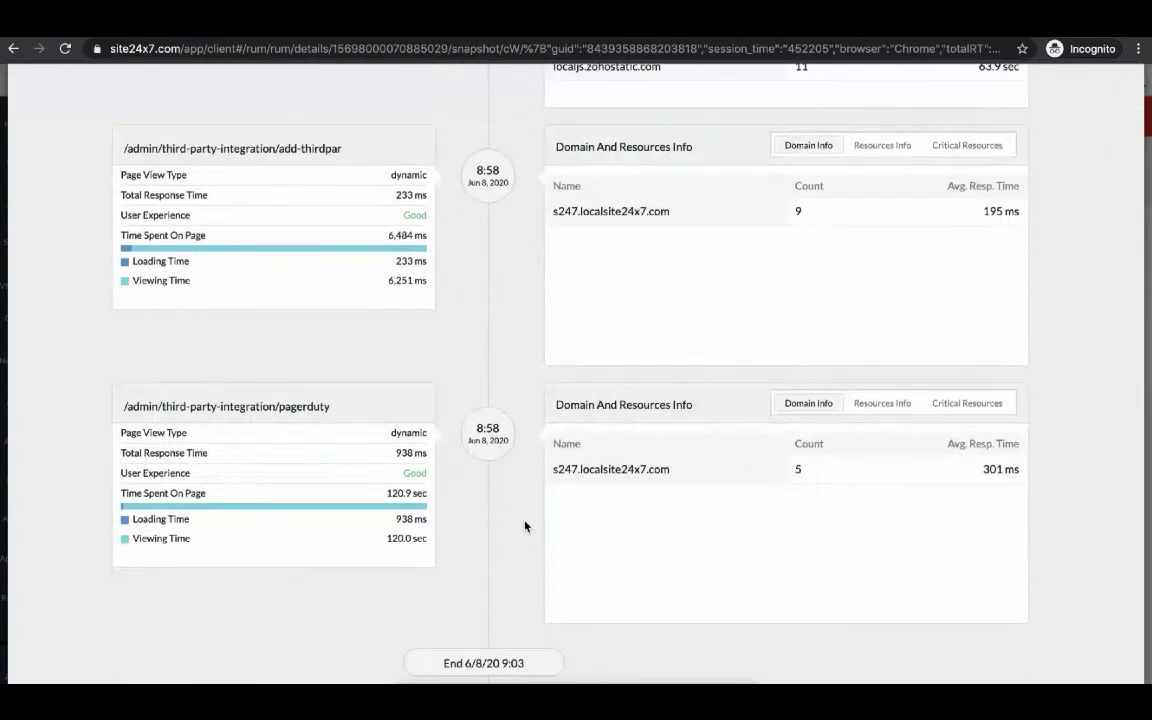
scroll(525, 526, up, 6)
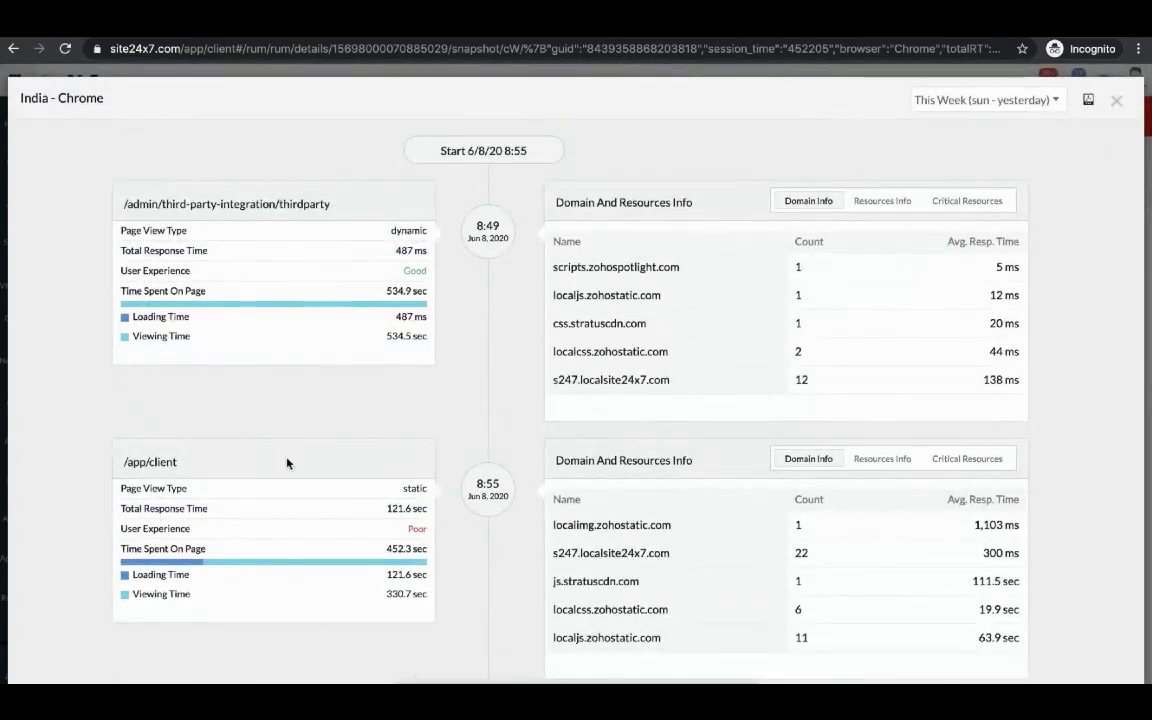
scroll(270, 515, down, 5)
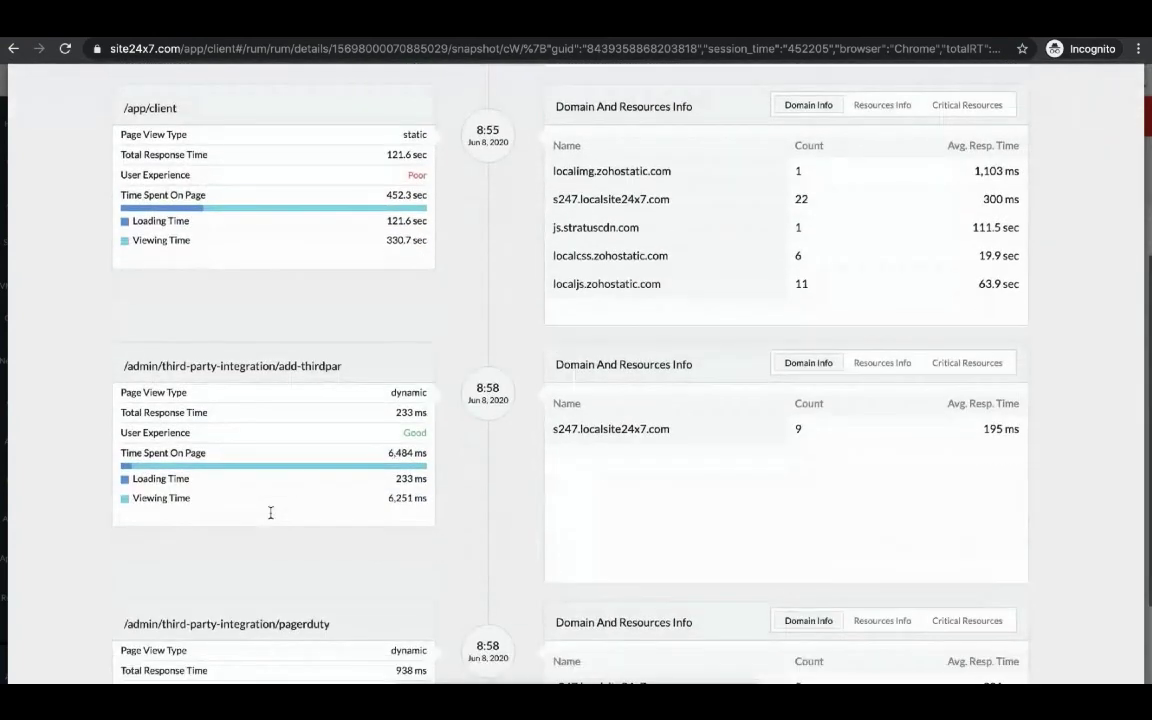
scroll(260, 476, down, 1)
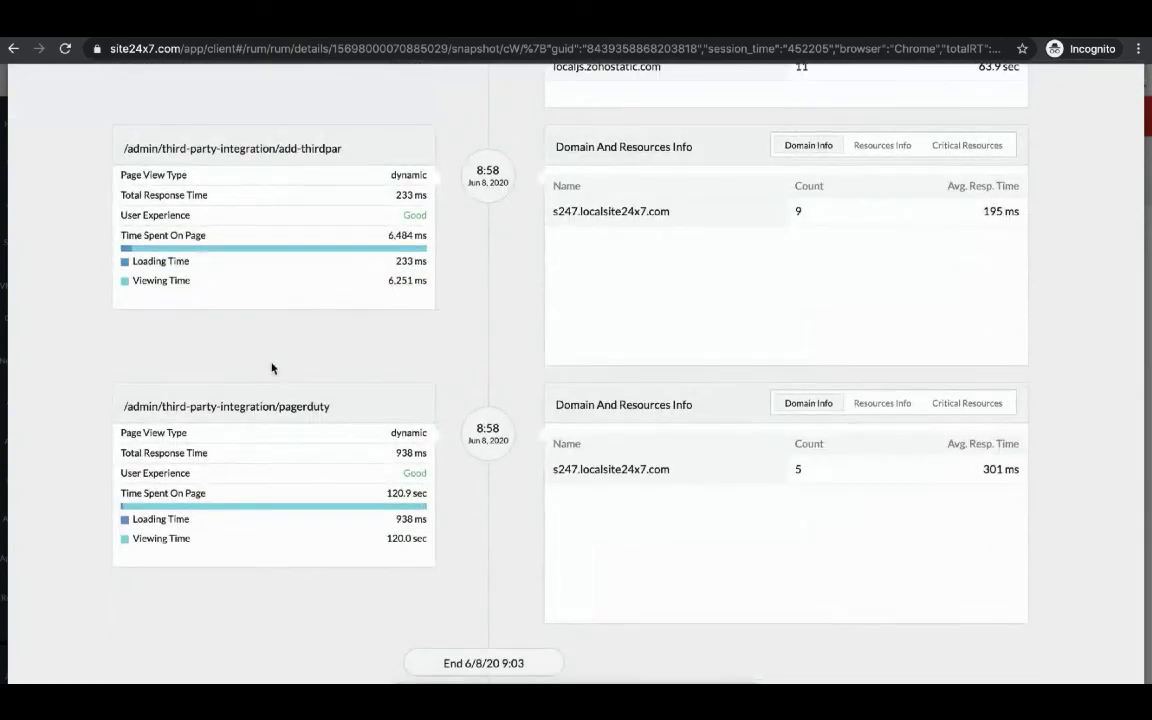
scroll(270, 368, up, 3)
scroll(271, 368, up, 3)
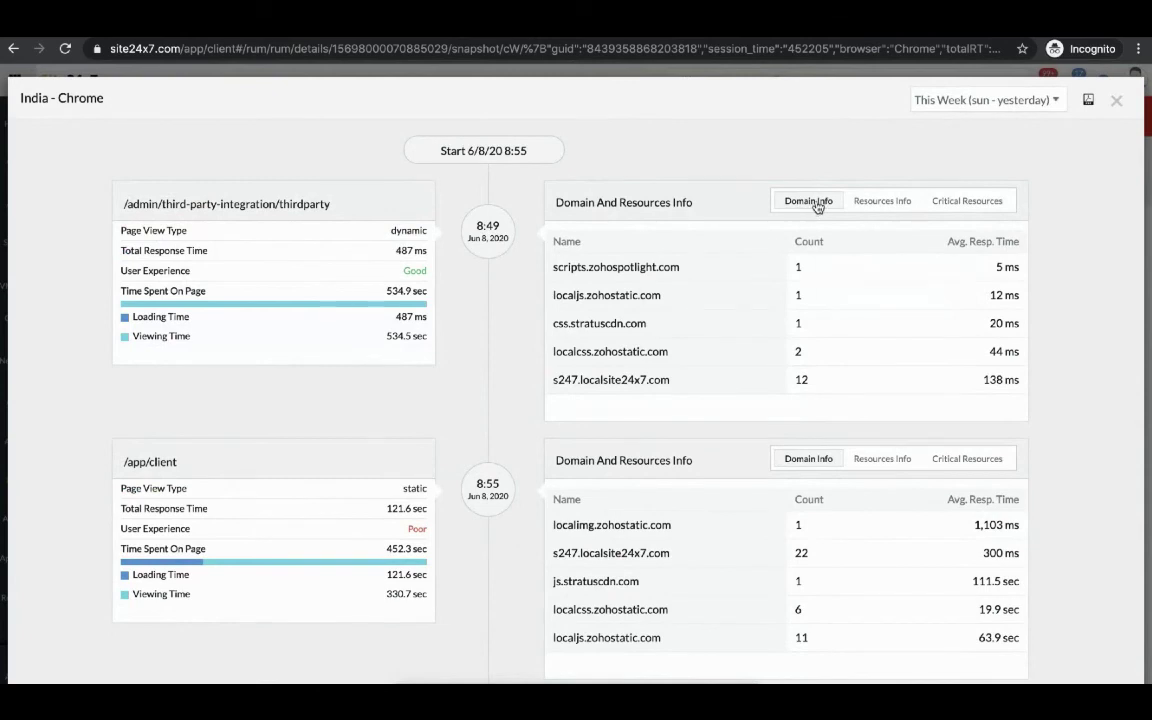
Step: Review the resources info and critical resources of the session's /admin/third-party-integration/thirdparty page, and close the snapshot
click(886, 203)
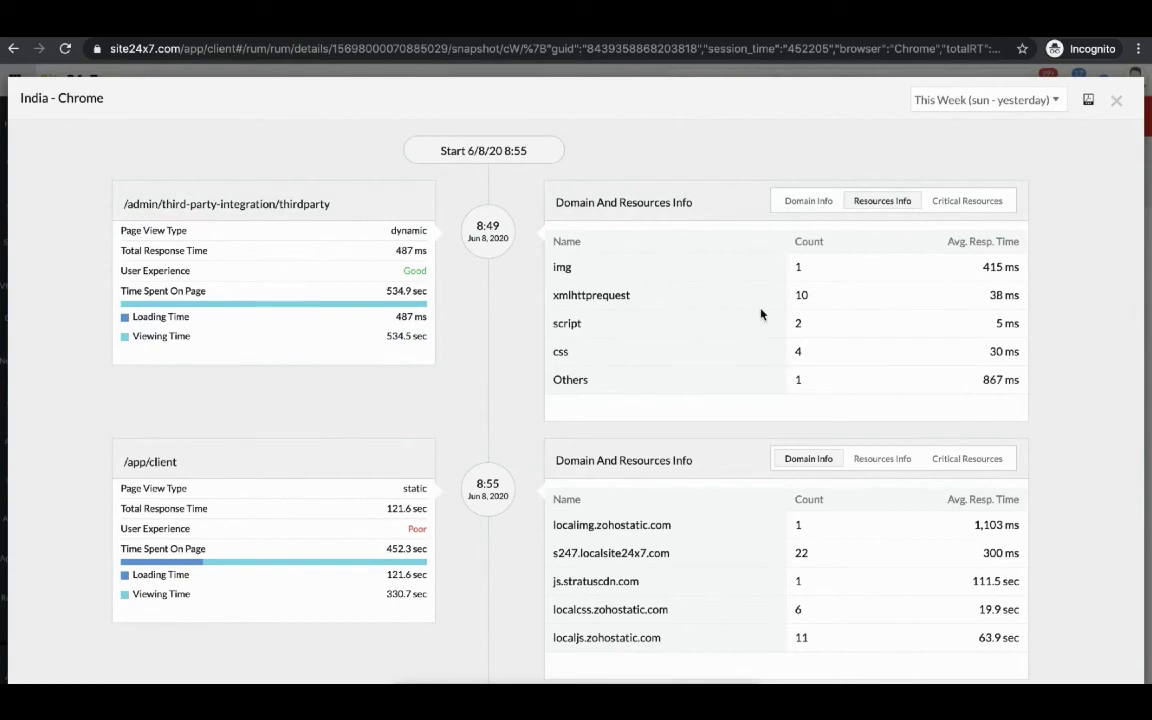
click(950, 212)
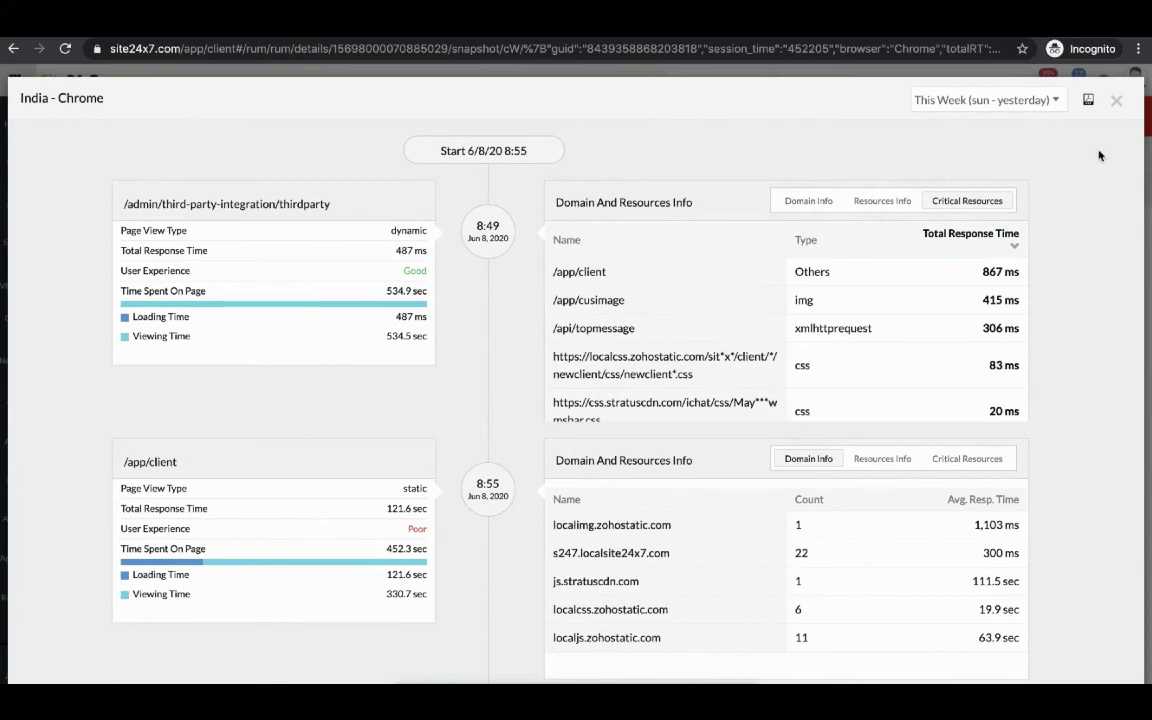
click(1116, 104)
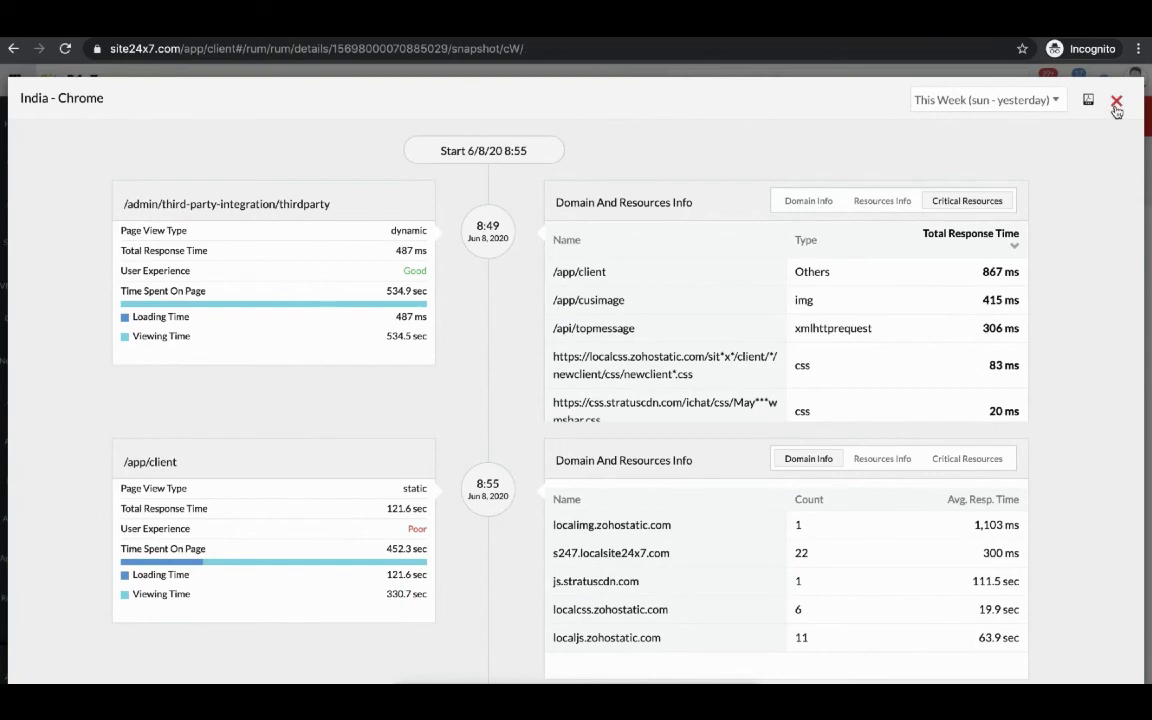